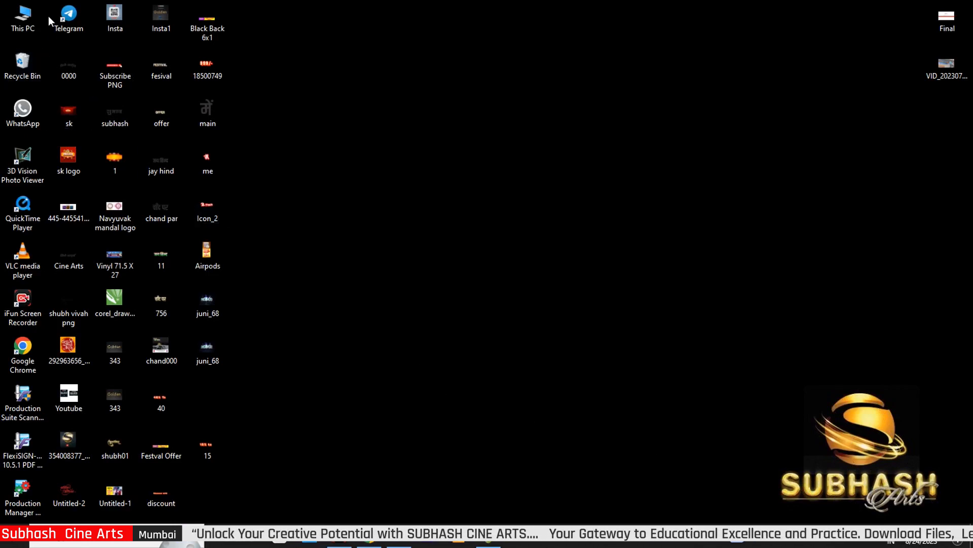
# Extract the 24-8-23 archive into Downloads, entering the archive password
pyautogui.doubleClick(26, 25)
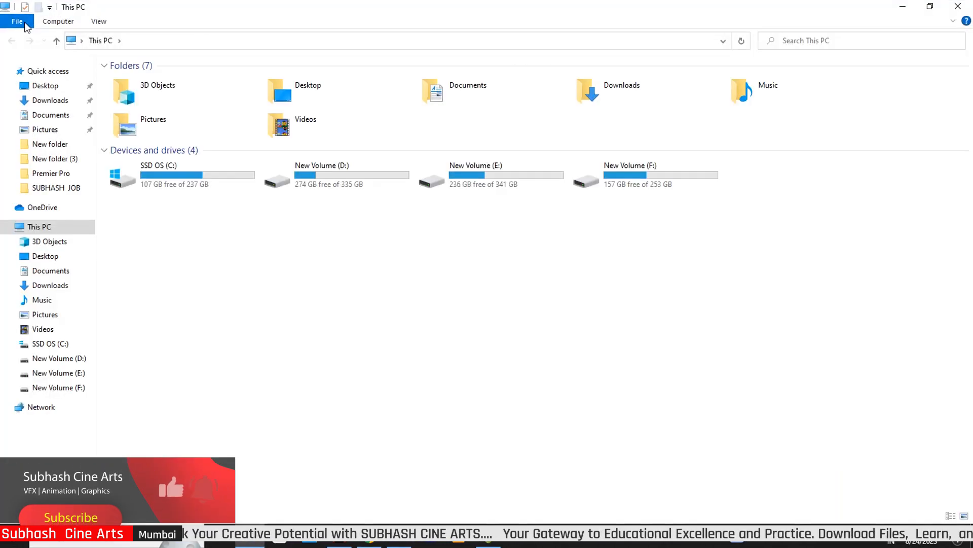
pyautogui.click(44, 101)
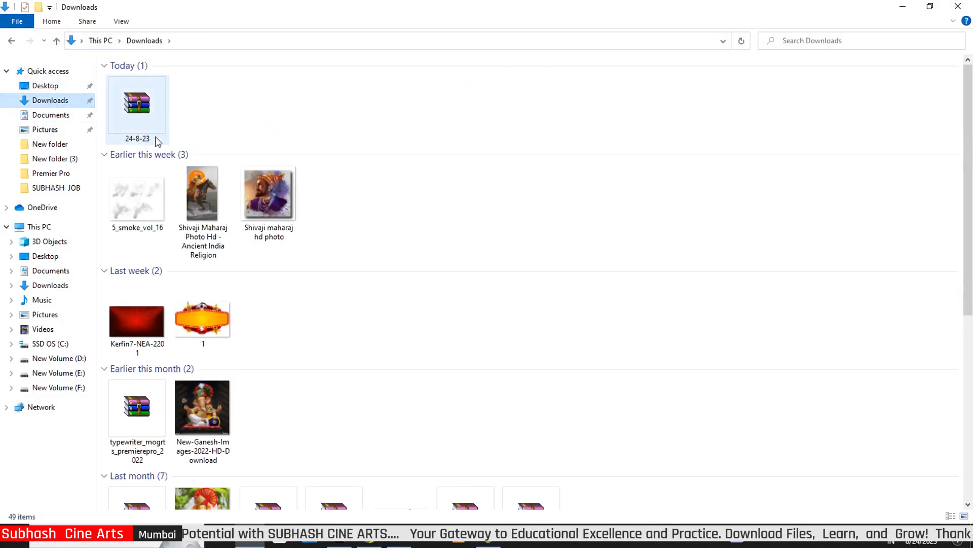
pyautogui.click(144, 116)
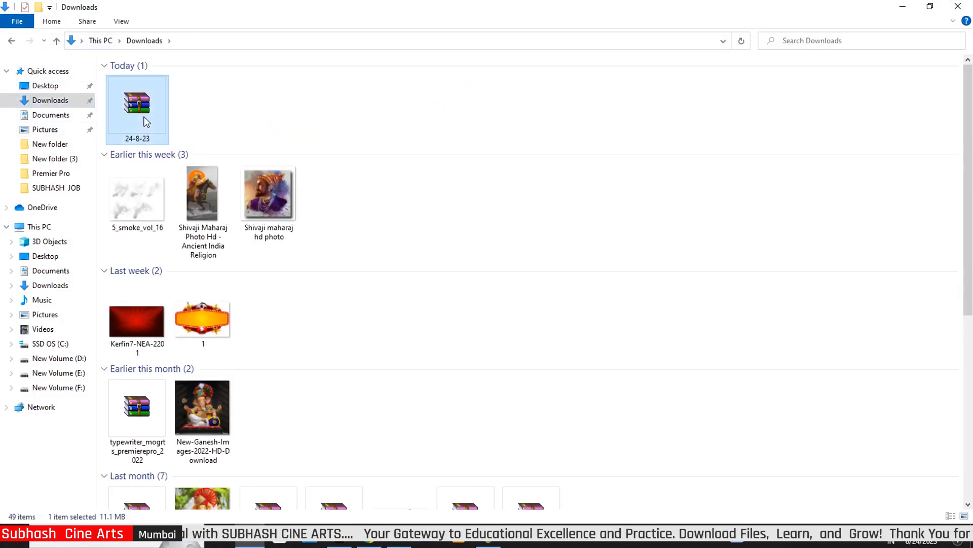
pyautogui.rightClick(144, 117)
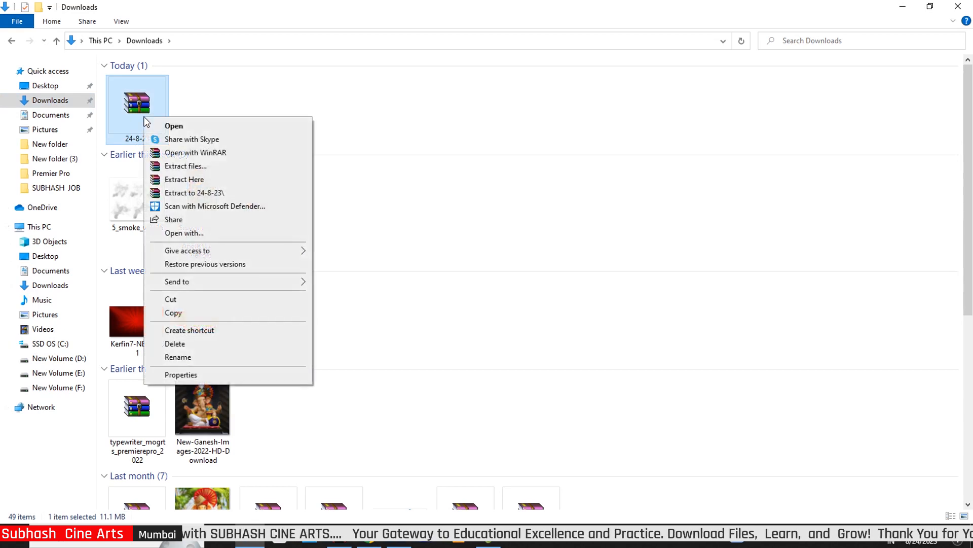
pyautogui.click(183, 181)
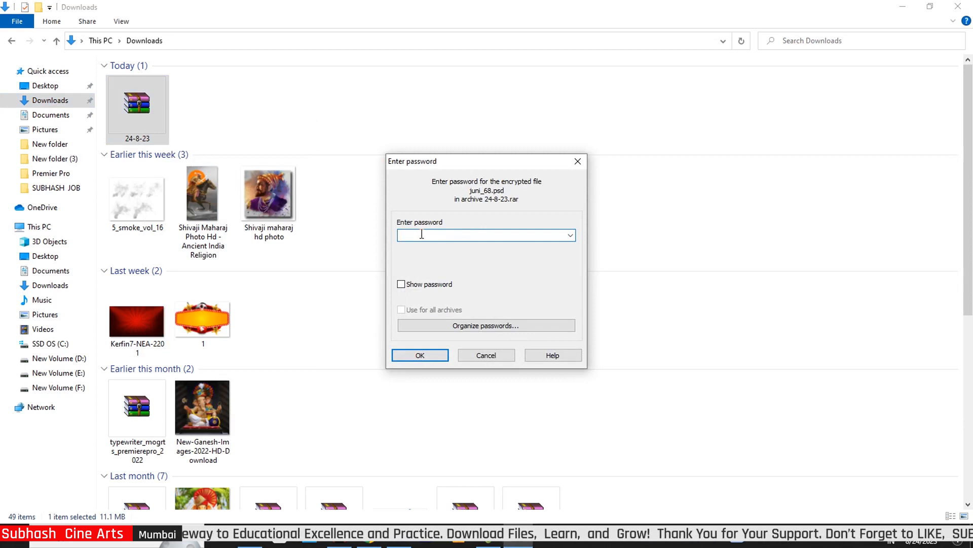
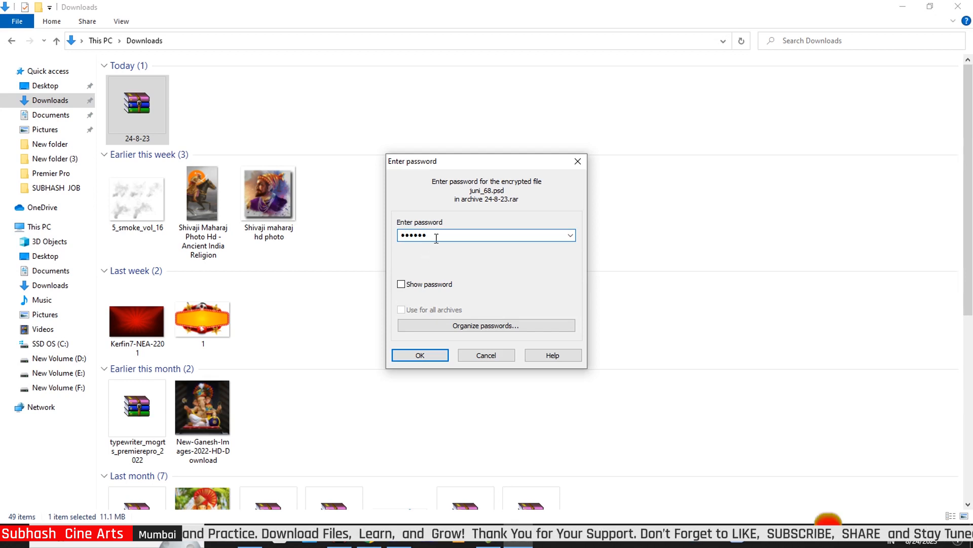
pyautogui.moveTo(437, 239); pyautogui.dragTo(385, 236)
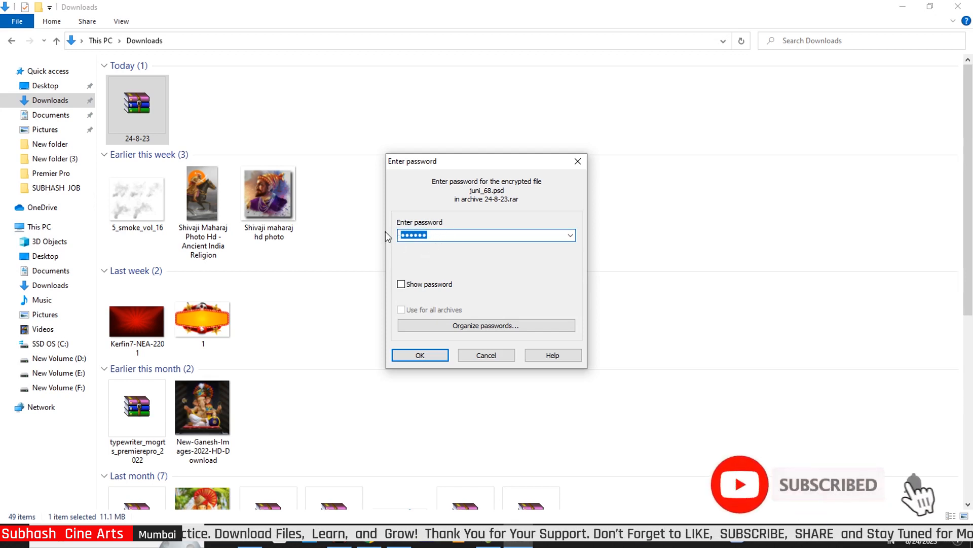
pyautogui.click(439, 357)
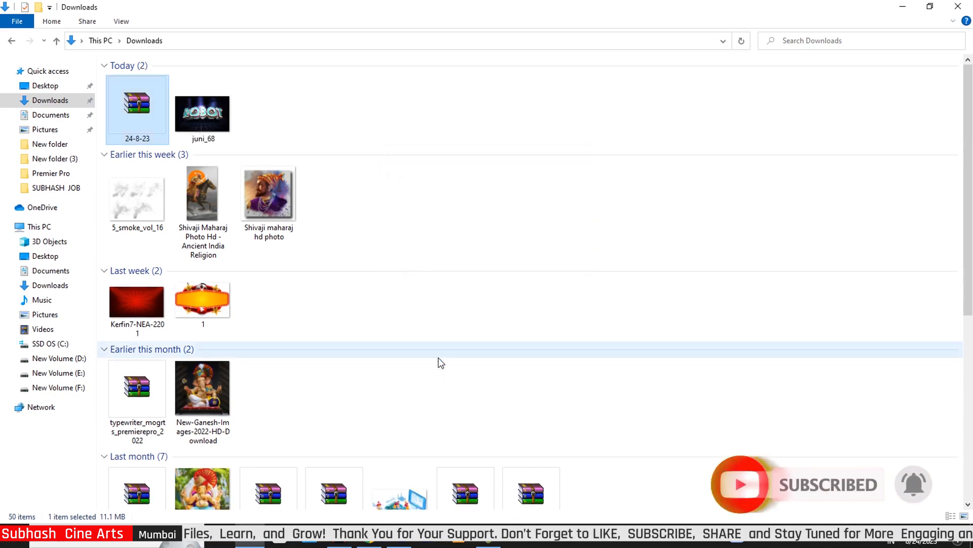
# Drag the extracted juni_68 file from Downloads into Photoshop to open it
pyautogui.click(203, 119)
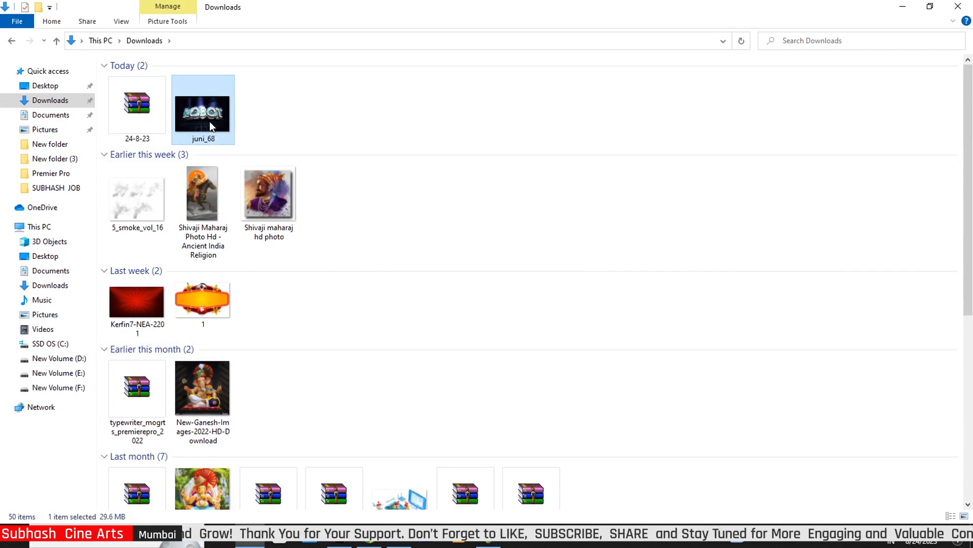
pyautogui.moveTo(209, 121); pyautogui.dragTo(437, 334)
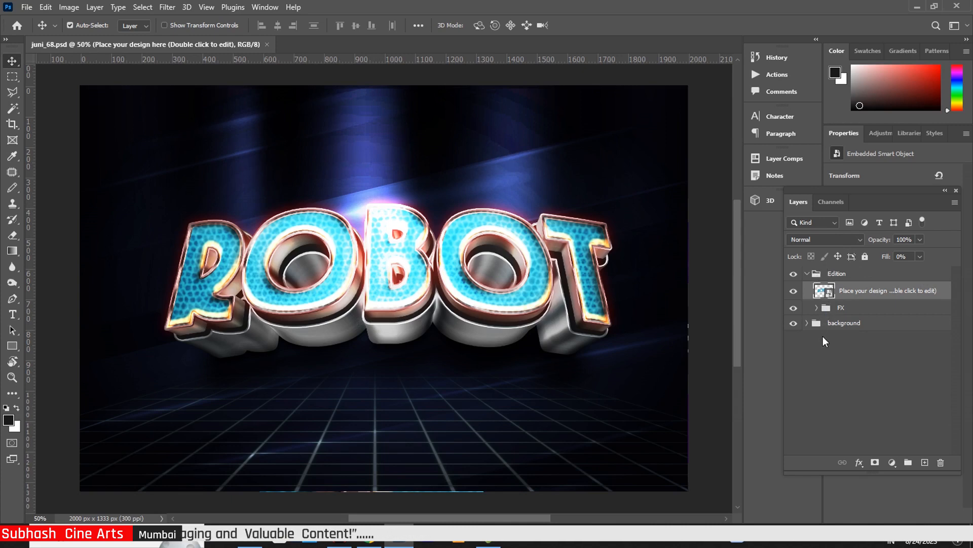
# Open the smart object's contents and retype its text as ROBOT
pyautogui.doubleClick(825, 291)
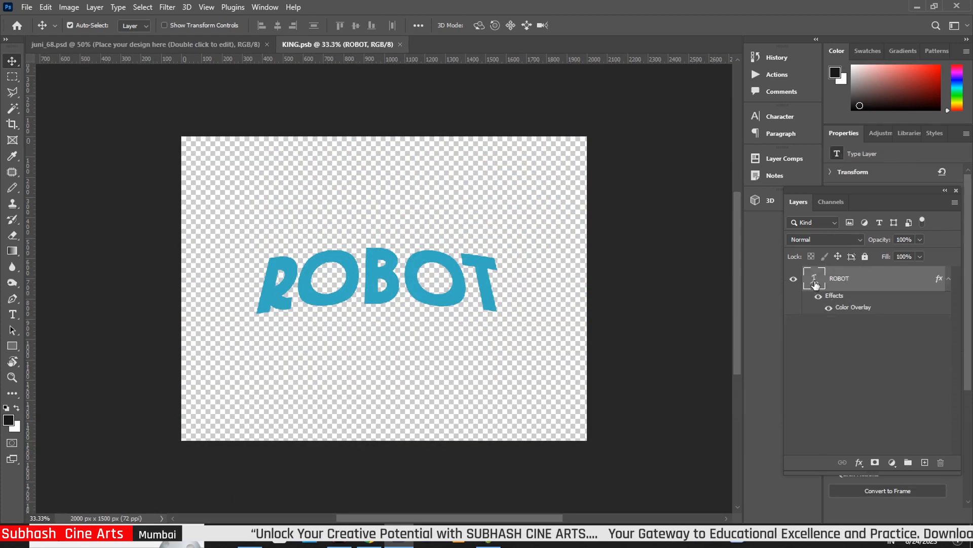
pyautogui.doubleClick(814, 280)
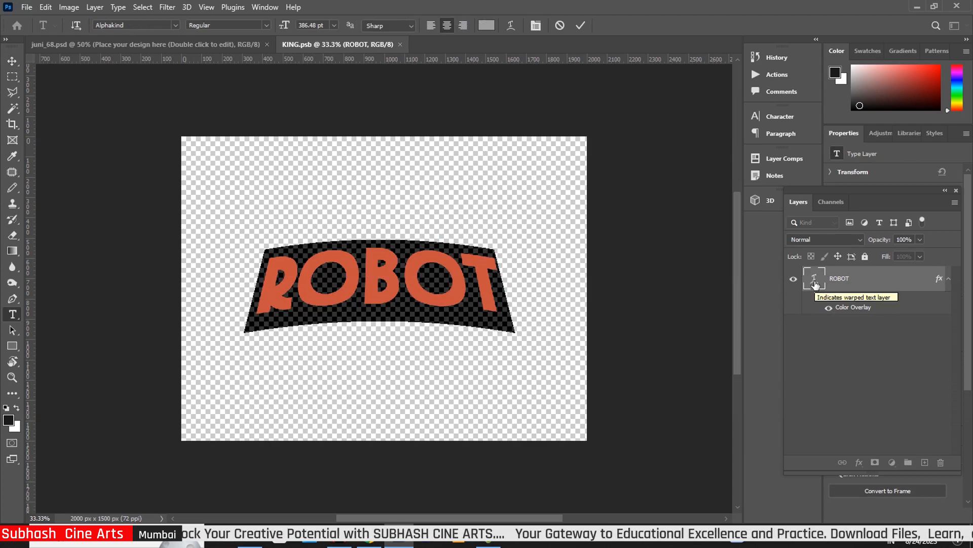
pyautogui.write('R')
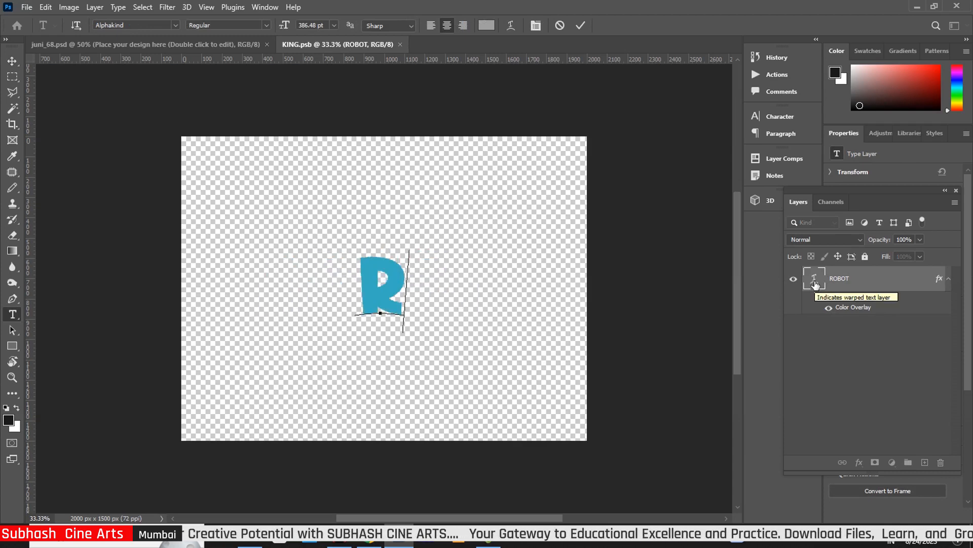
pyautogui.write('OBOT')
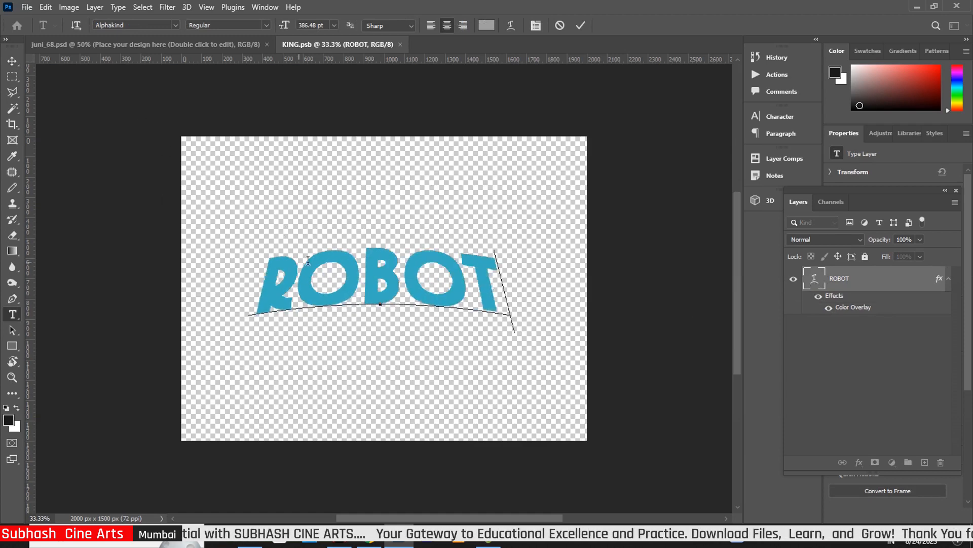
pyautogui.click(12, 60)
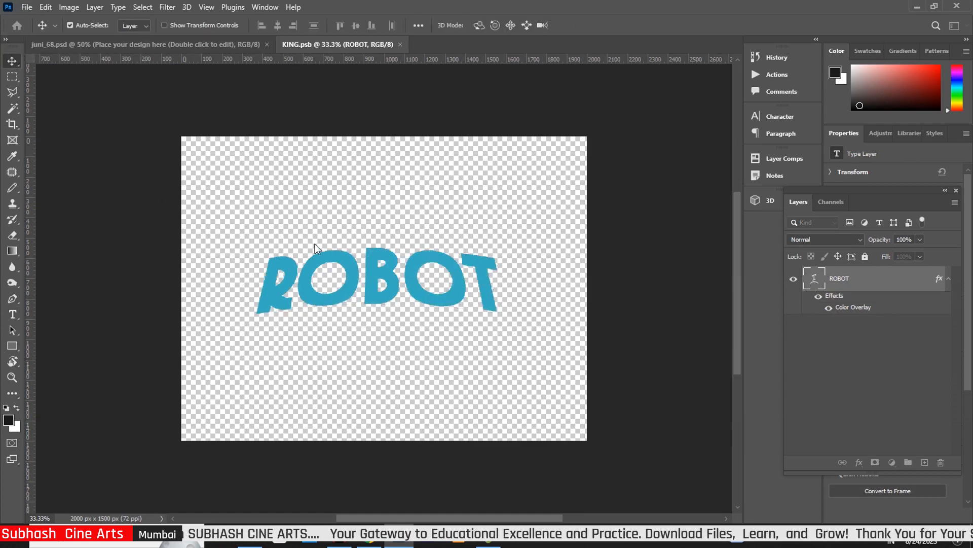
# Set ROBOT's font to EA Sports Covers SC, then close KING.psb
pyautogui.click(14, 315)
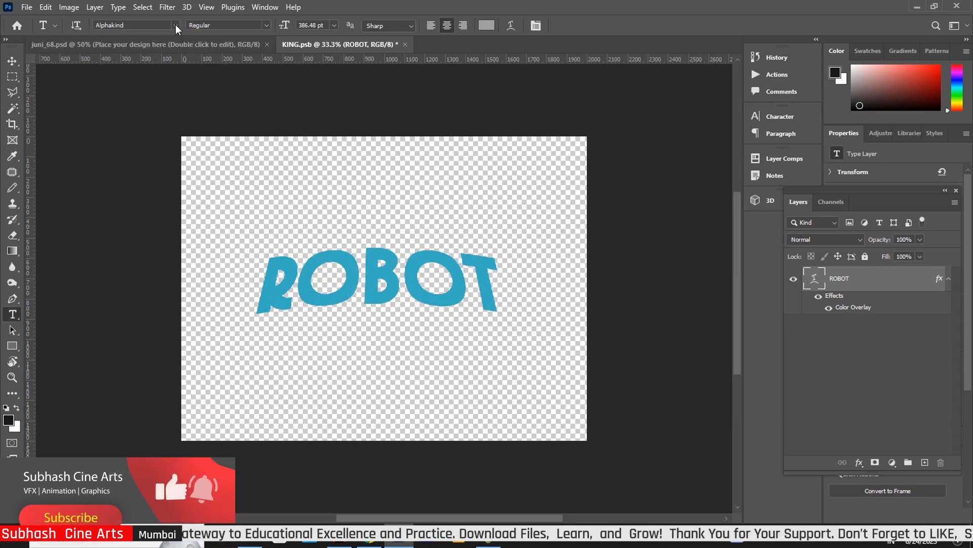
pyautogui.click(176, 24)
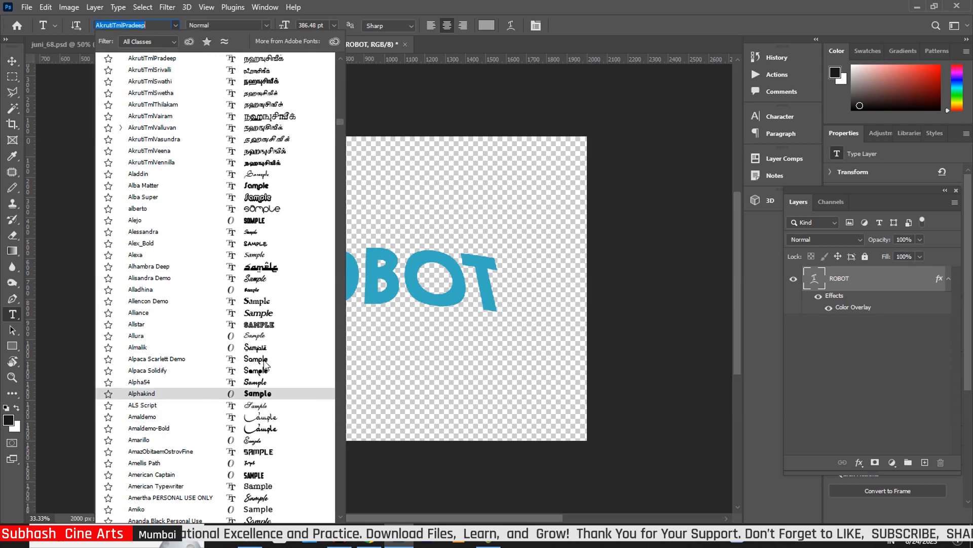
pyautogui.click(236, 393)
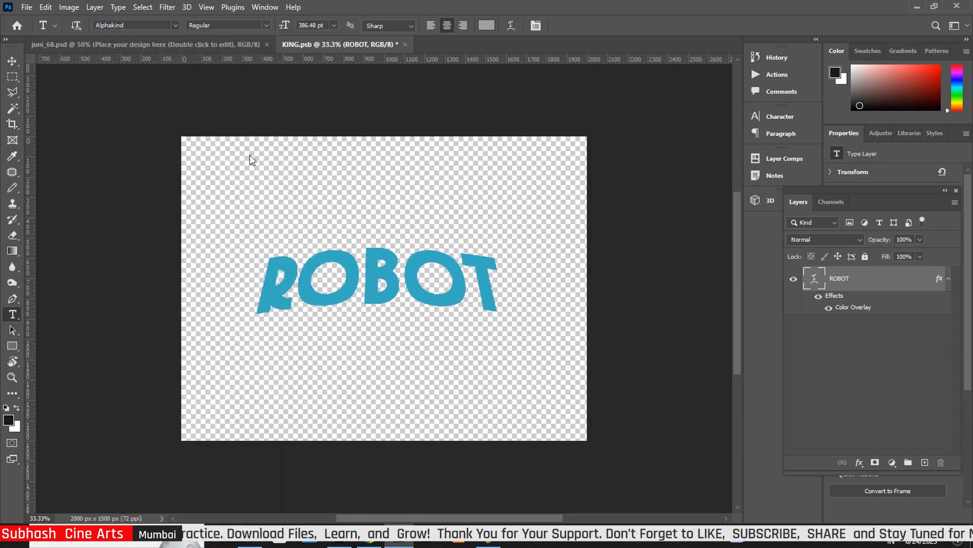
pyautogui.click(173, 24)
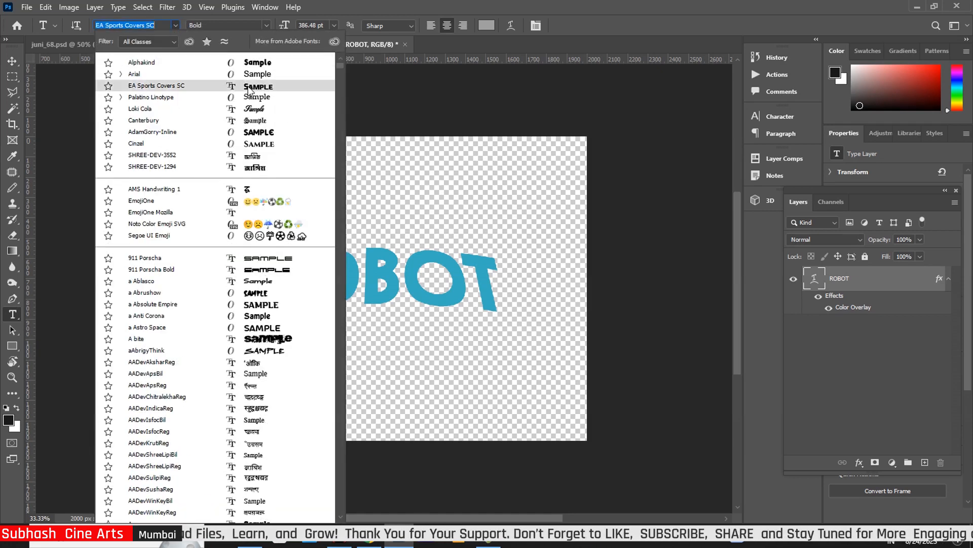
pyautogui.click(249, 90)
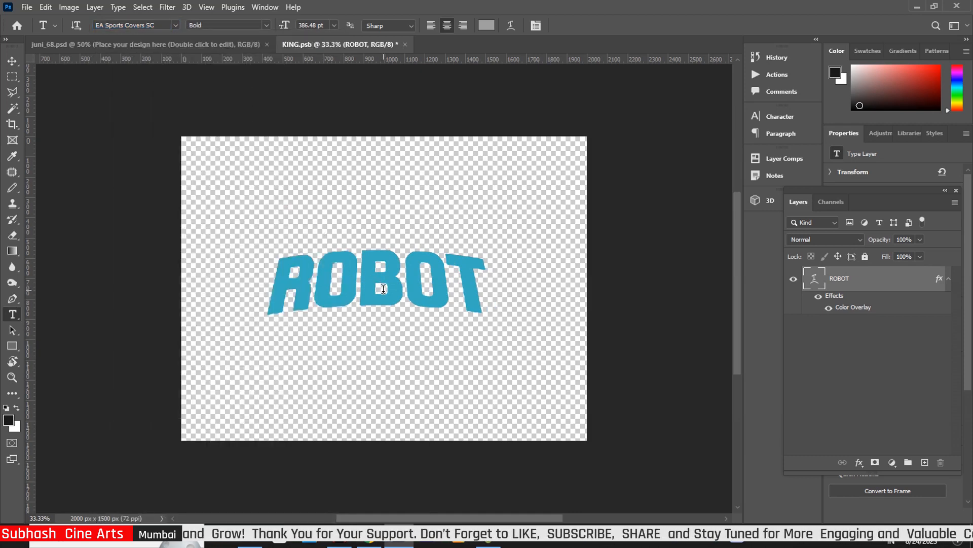
pyautogui.click(12, 61)
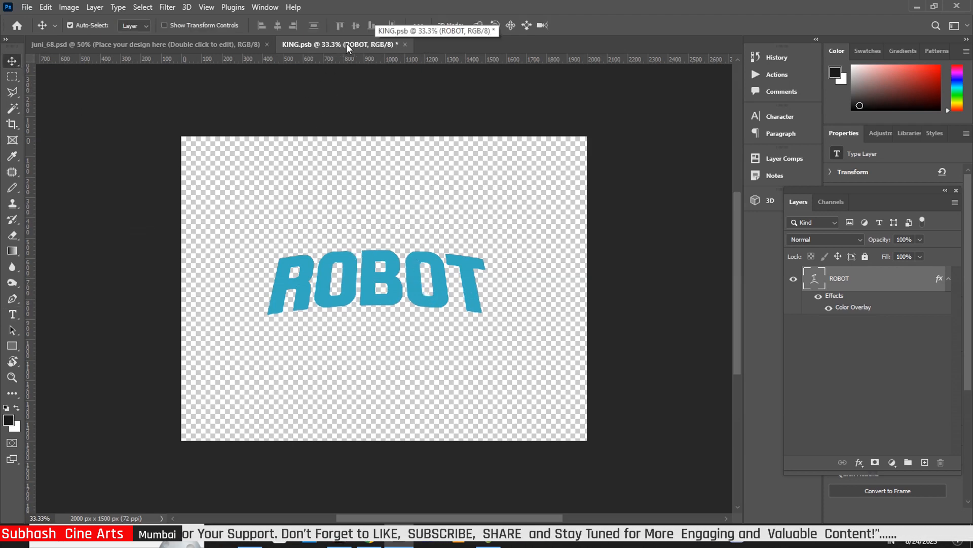
pyautogui.click(405, 44)
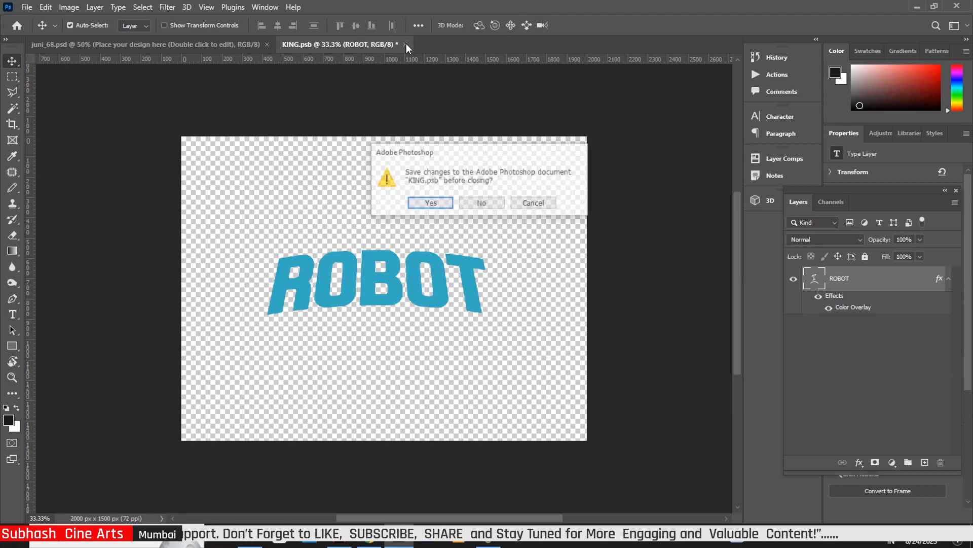
# Save the changes to KING.psb and expand the FX group in juni_68.psd
pyautogui.click(435, 203)
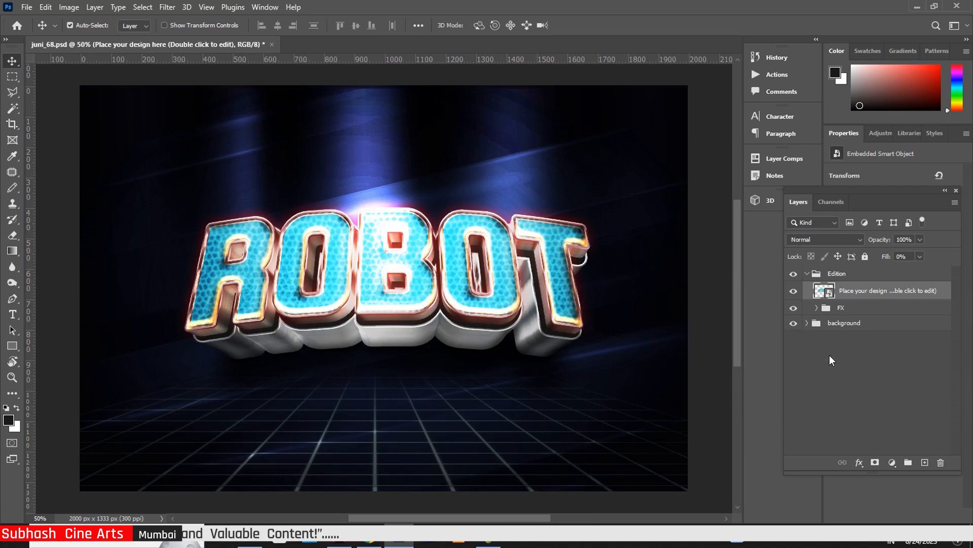
pyautogui.click(817, 307)
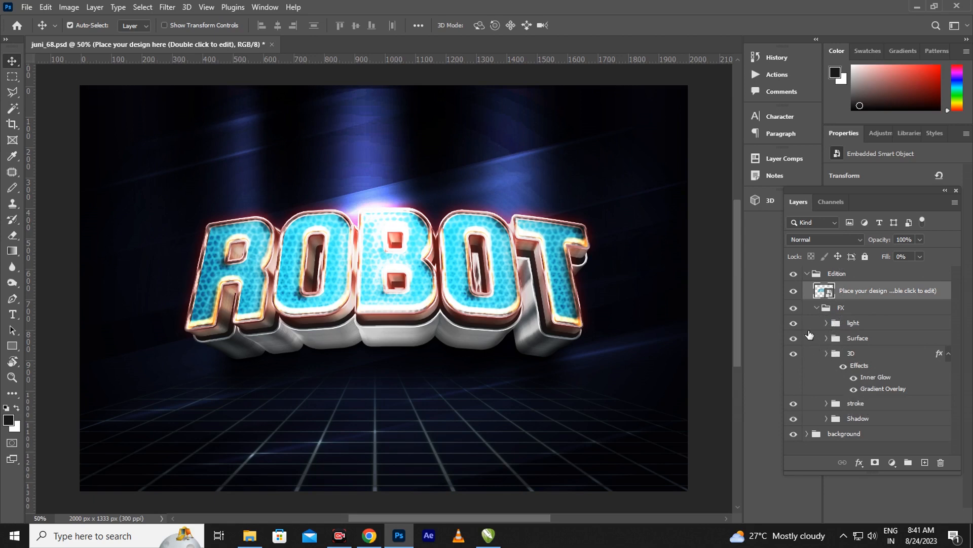
# Toggle the light group and its Layer 6 off and on to compare their effect
pyautogui.click(794, 323)
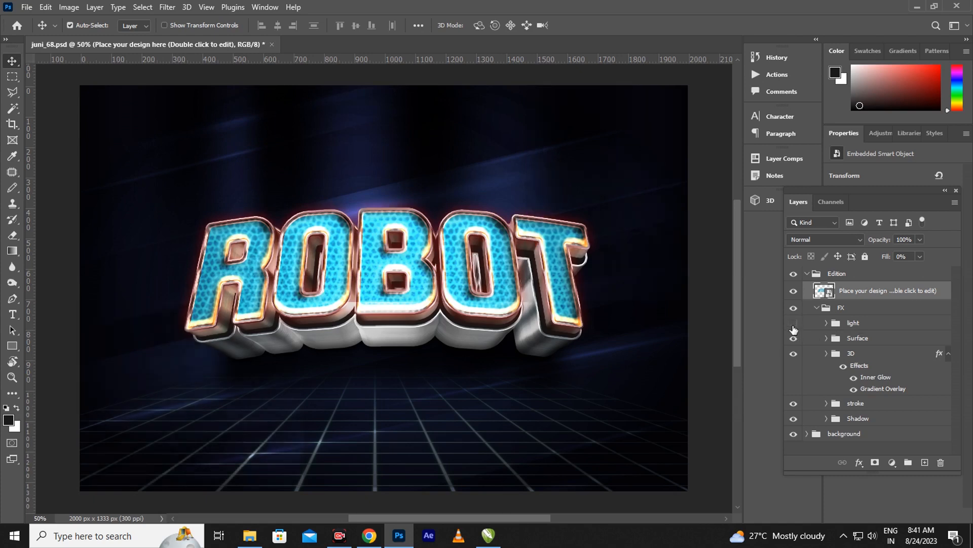
pyautogui.click(794, 324)
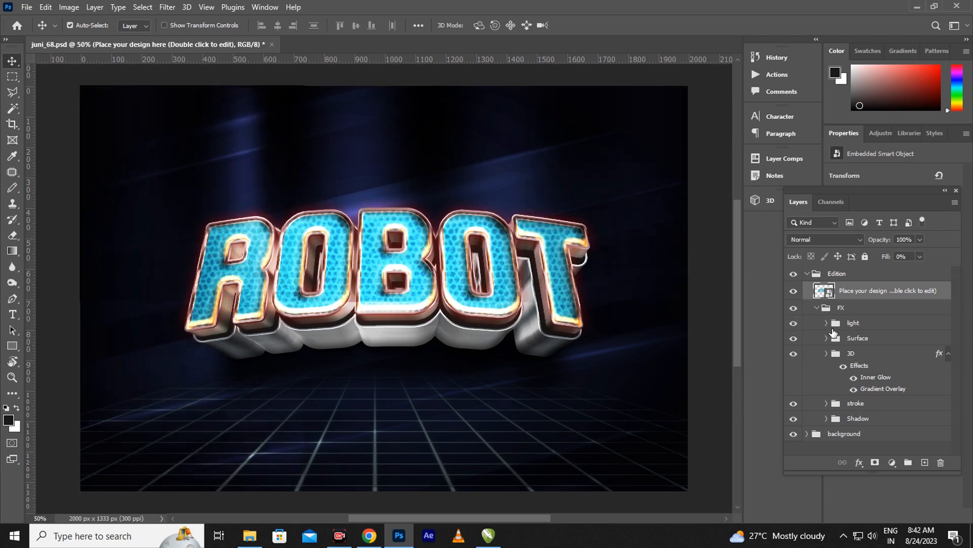
pyautogui.click(827, 323)
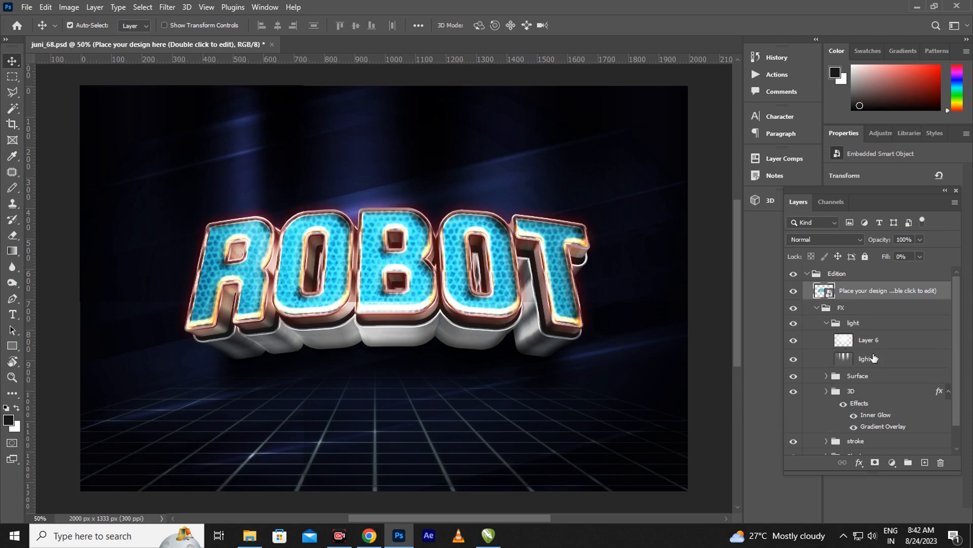
pyautogui.click(844, 344)
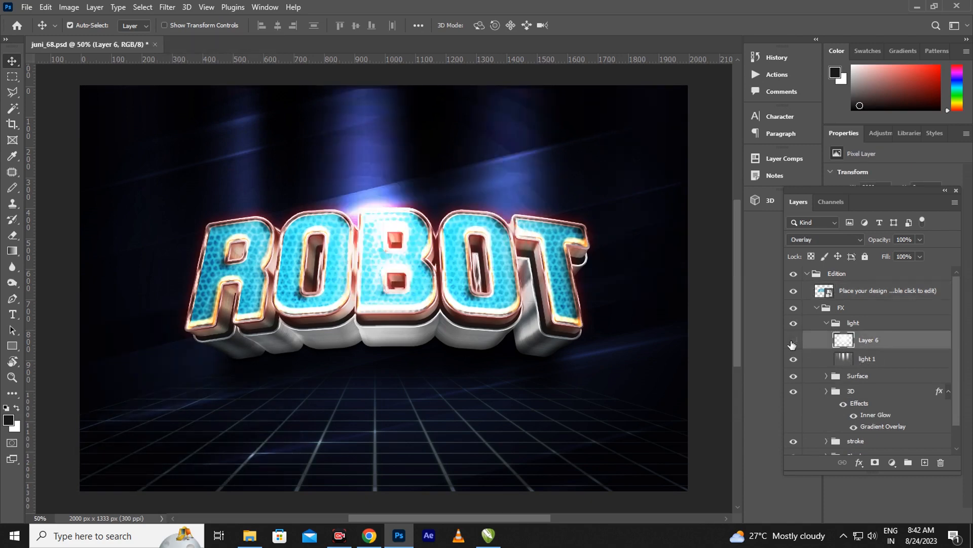
pyautogui.click(793, 345)
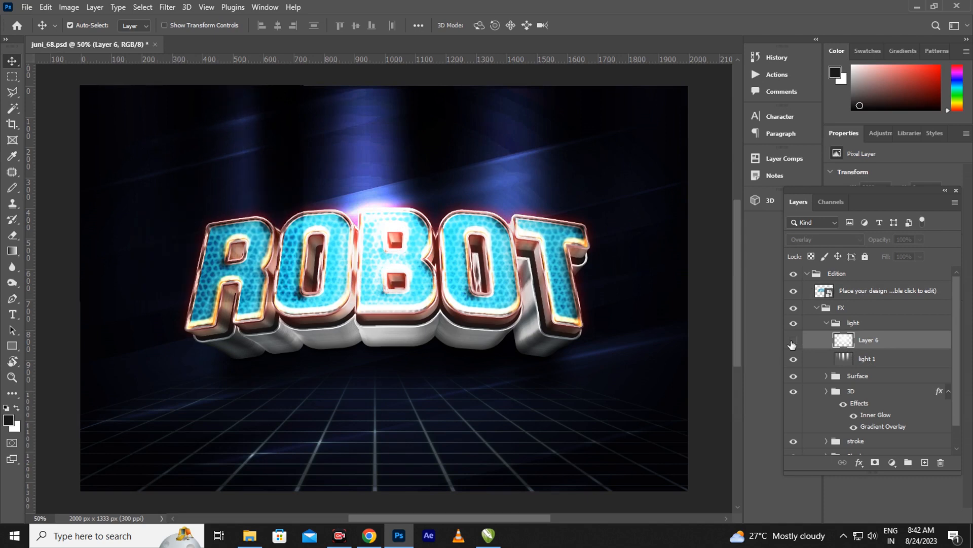
pyautogui.click(793, 345)
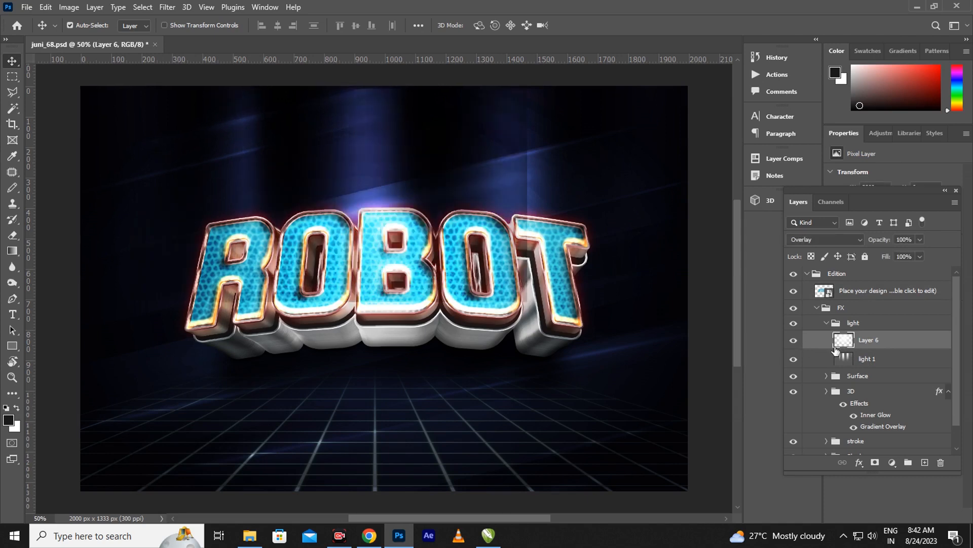
# Collapse the light group, expand the Surface group and select Surface 1
pyautogui.click(817, 307)
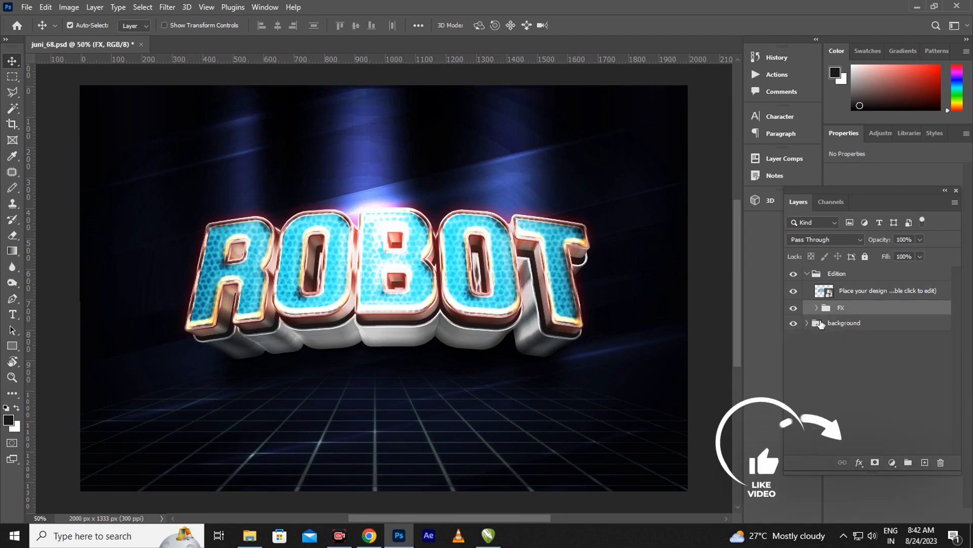
pyautogui.click(817, 308)
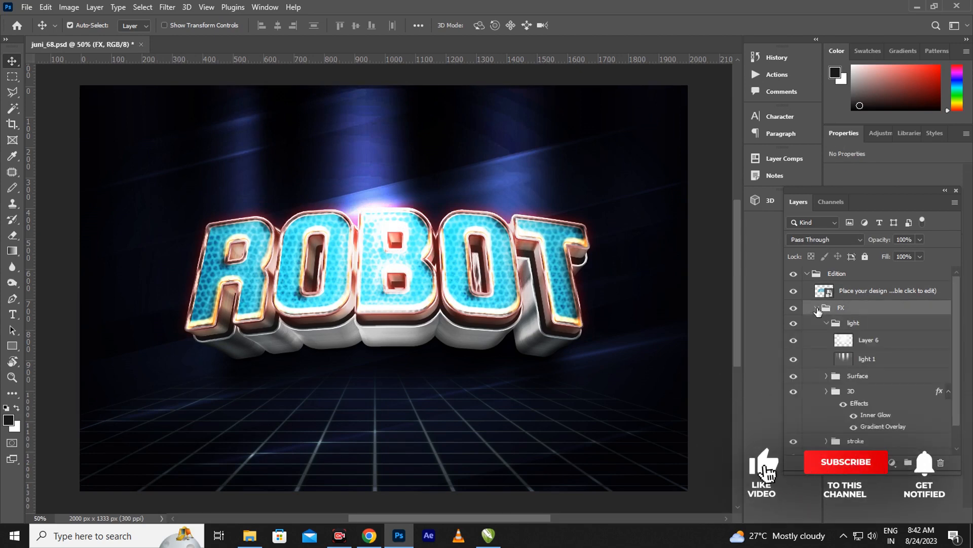
pyautogui.click(826, 323)
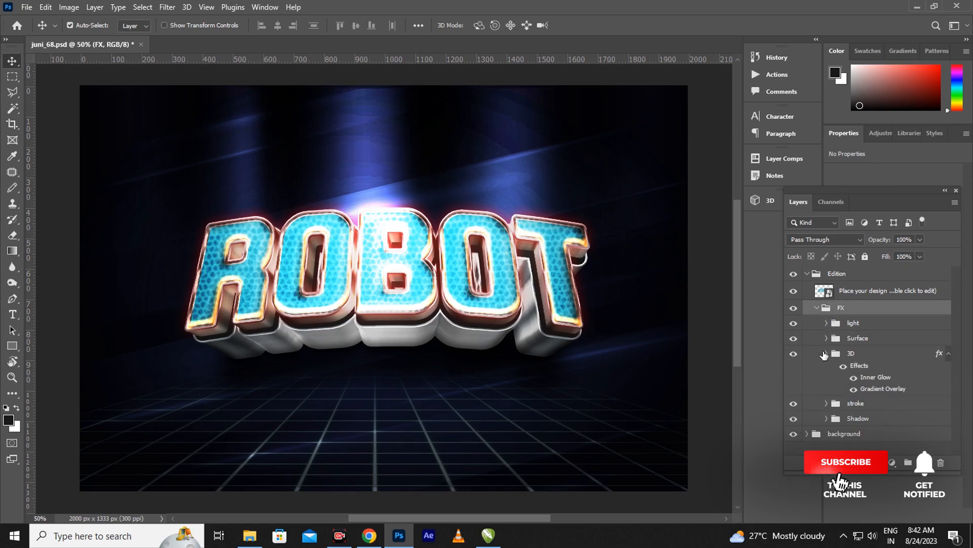
pyautogui.click(826, 338)
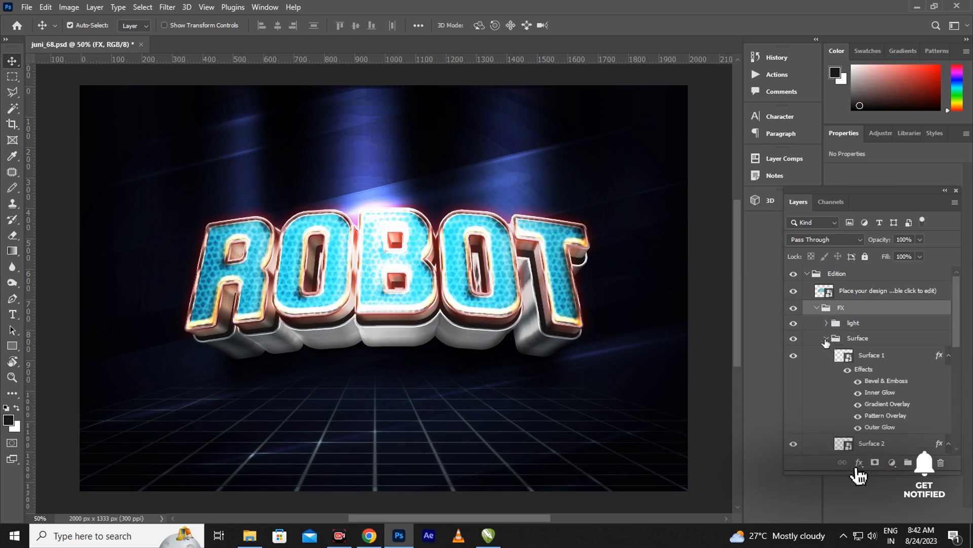
pyautogui.click(939, 358)
pyautogui.press('h')
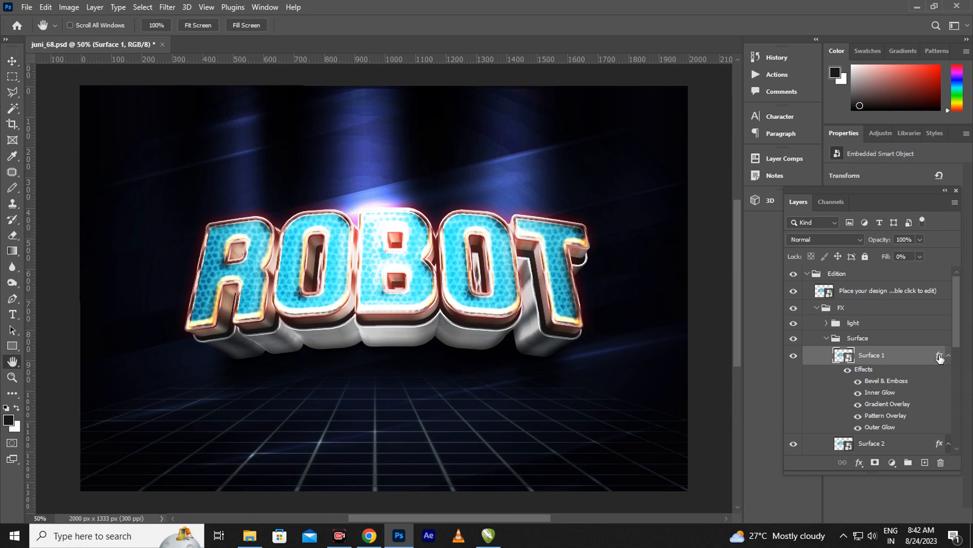
# Give Surface 1's Bevel & Emboss a 49 px size and f59138 highlight colour
pyautogui.doubleClick(940, 358)
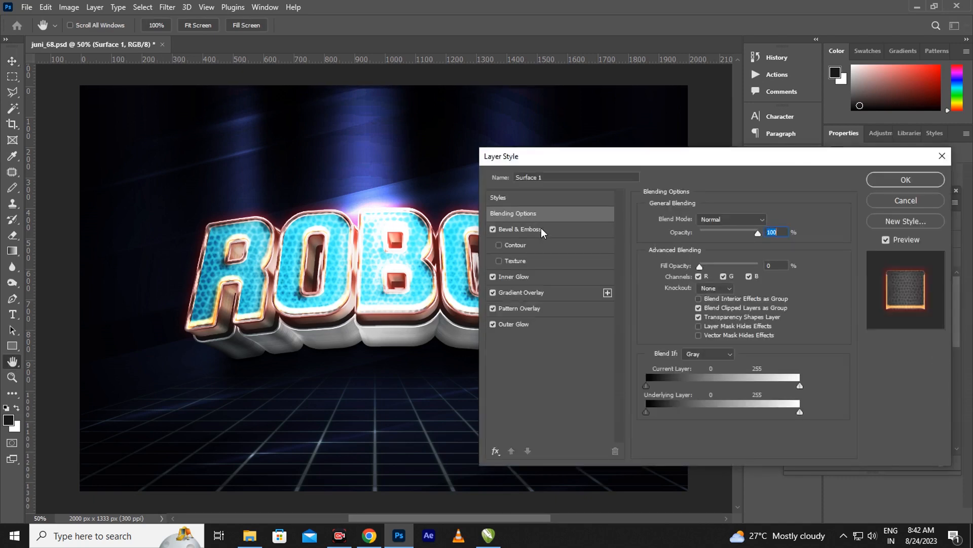
pyautogui.click(532, 229)
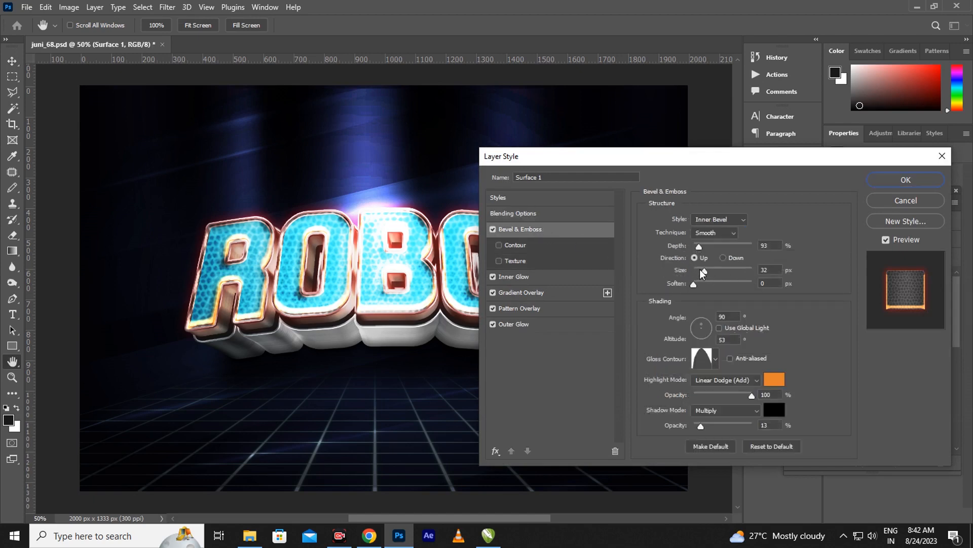
pyautogui.moveTo(705, 270)
pyautogui.mouseDown()
pyautogui.moveTo(713, 269)
pyautogui.moveTo(704, 274)
pyautogui.mouseUp()
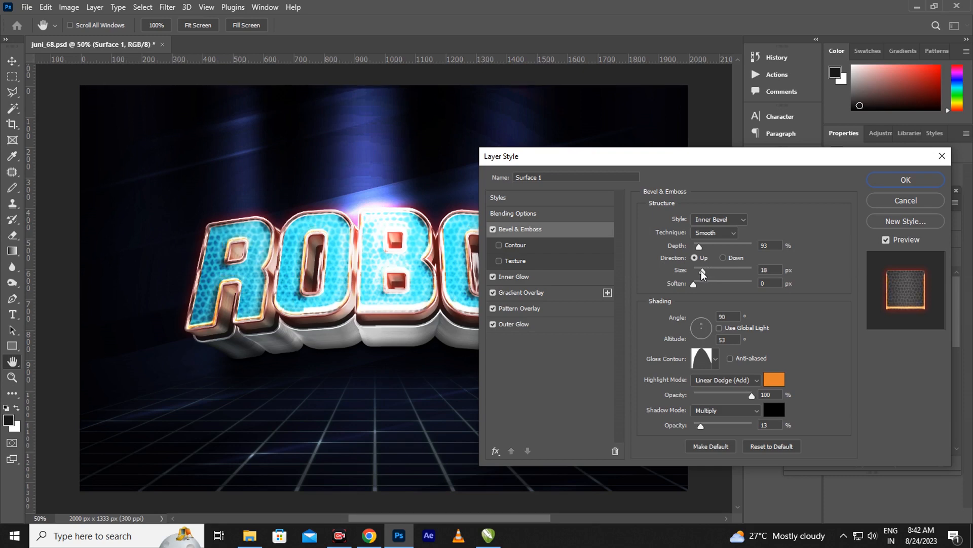
pyautogui.moveTo(703, 274); pyautogui.dragTo(710, 277)
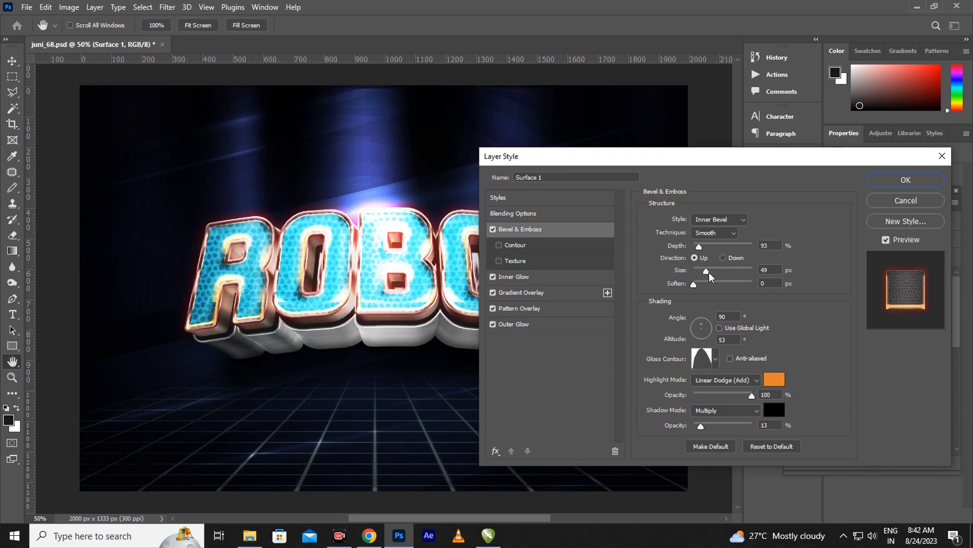
pyautogui.click(708, 272)
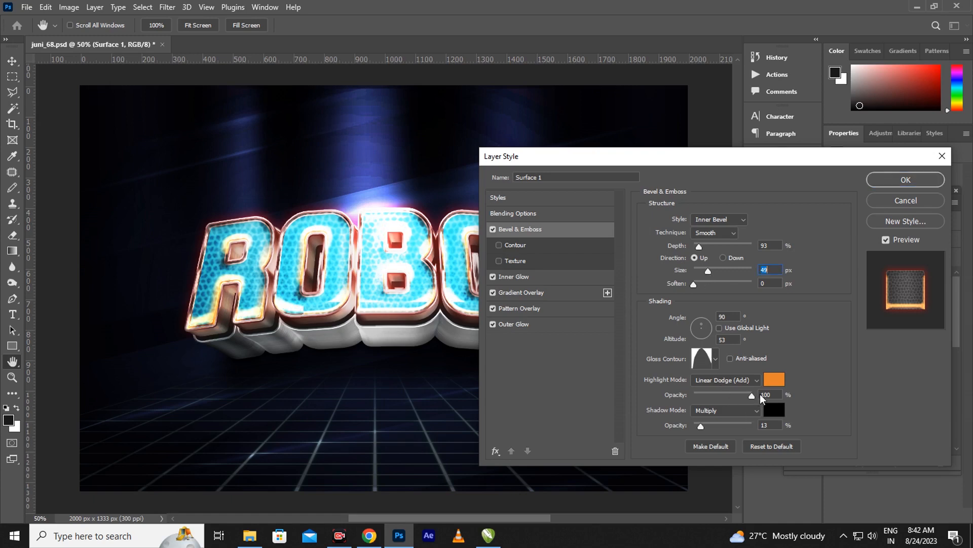
pyautogui.click(777, 379)
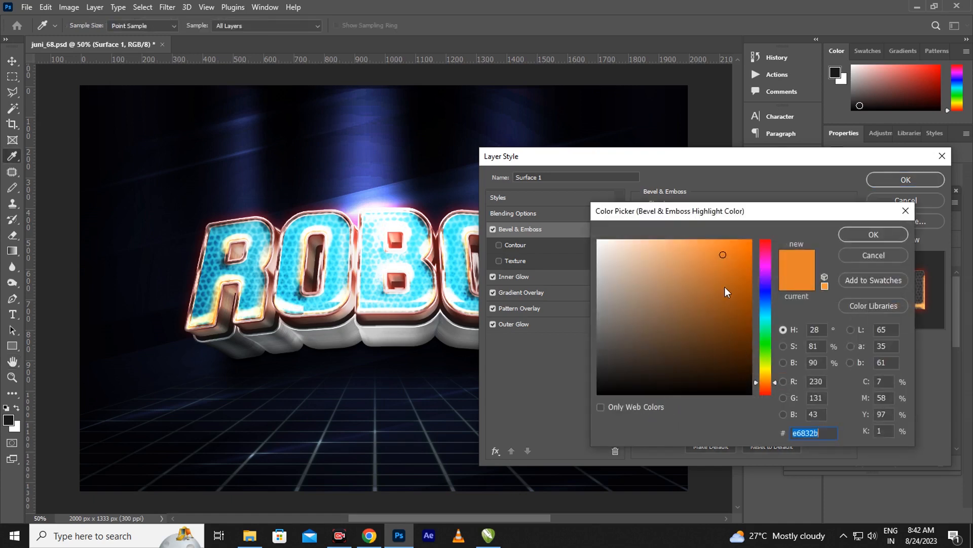
pyautogui.click(718, 247)
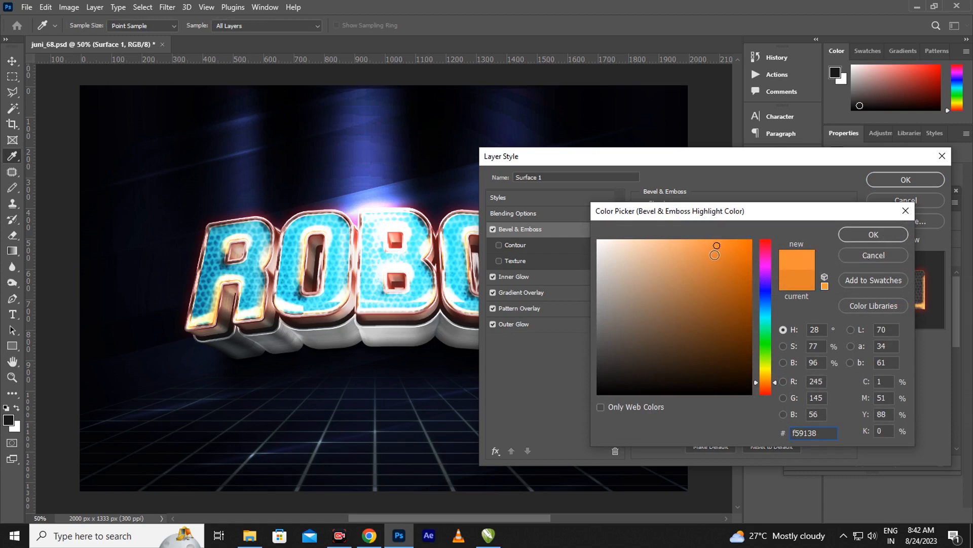
pyautogui.click(859, 235)
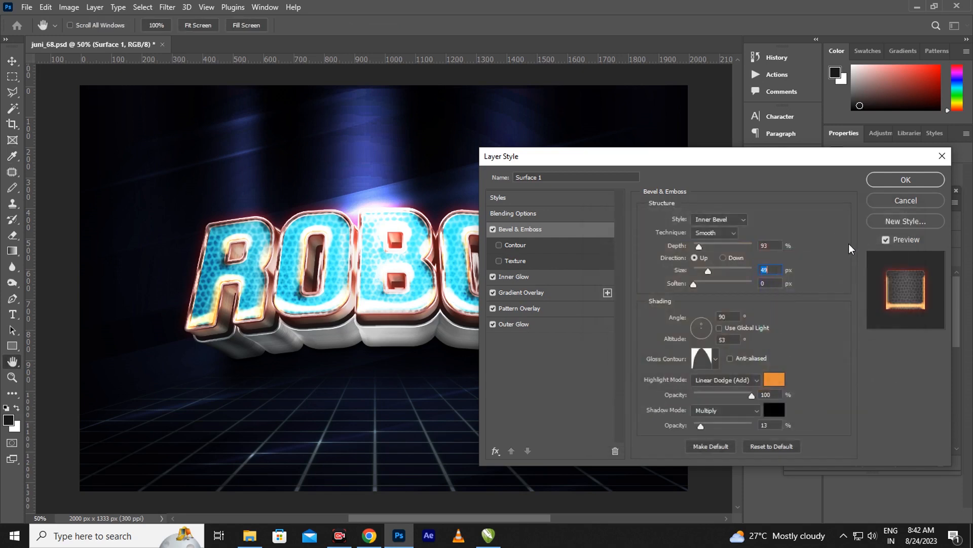
# Raise Surface 1's Inner Glow choke to 17% and apply the style
pyautogui.click(555, 277)
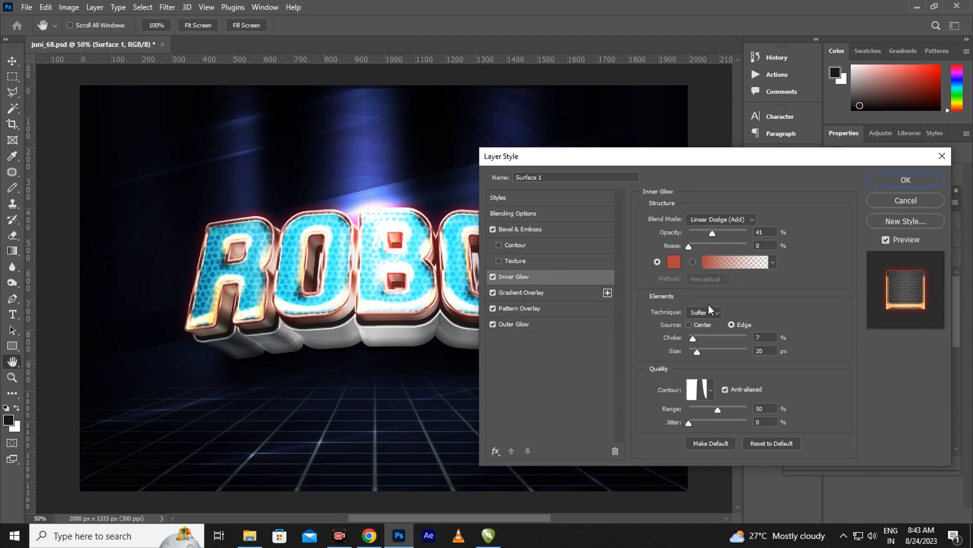
pyautogui.moveTo(692, 339); pyautogui.dragTo(697, 339)
pyautogui.click(889, 183)
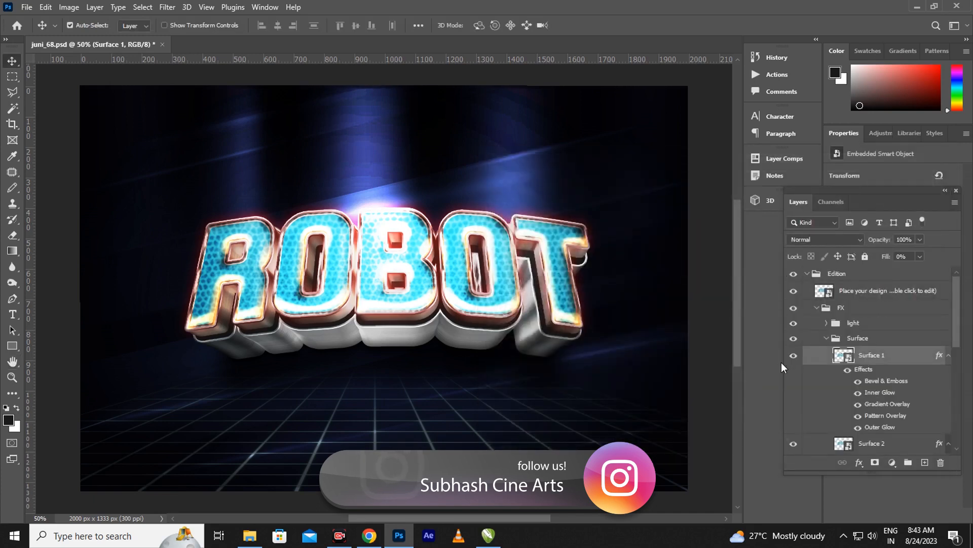
# Collapse the Surface group and expand the 3D group to reveal layer 3d 1
pyautogui.click(826, 338)
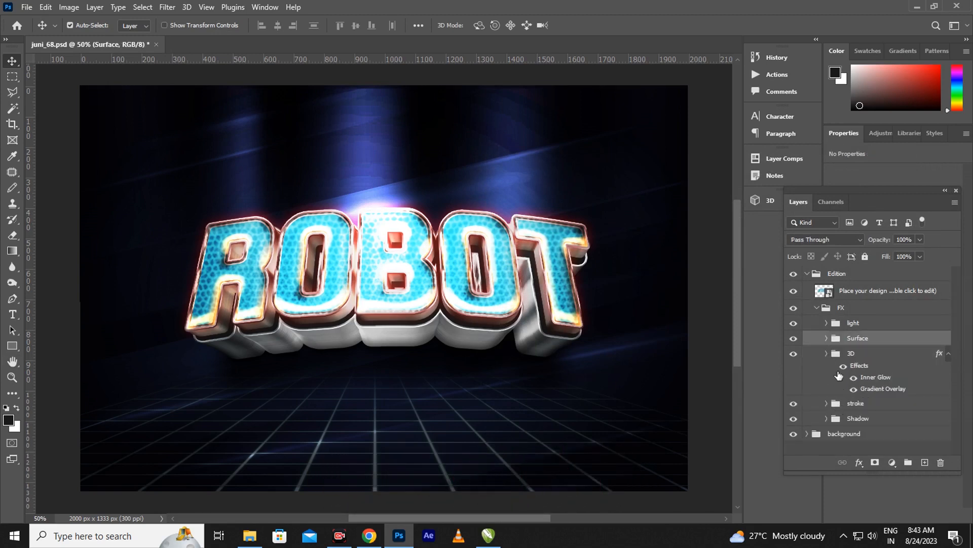
pyautogui.click(827, 353)
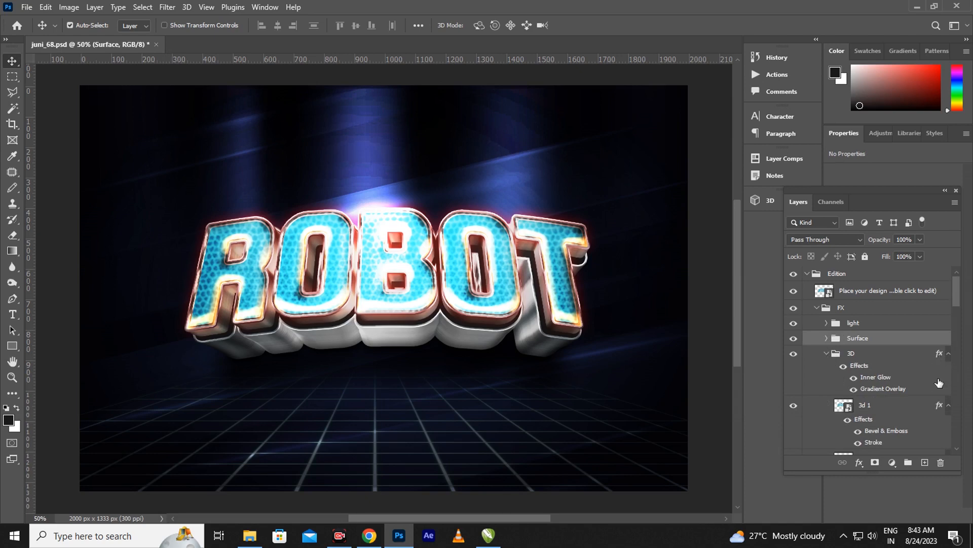
# Set layer 3d 1's Bevel & Emboss to 59 px size and 94% highlight opacity
pyautogui.click(939, 408)
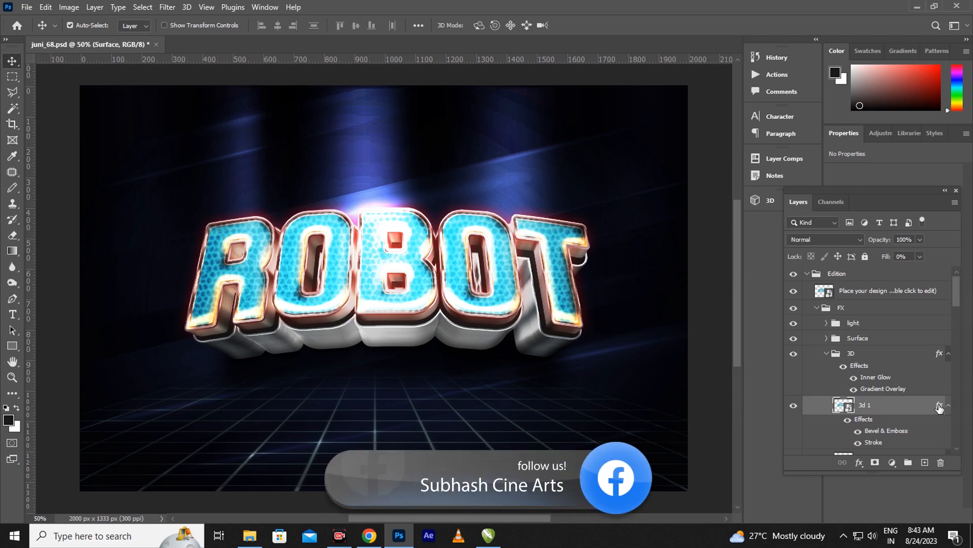
pyautogui.press('h')
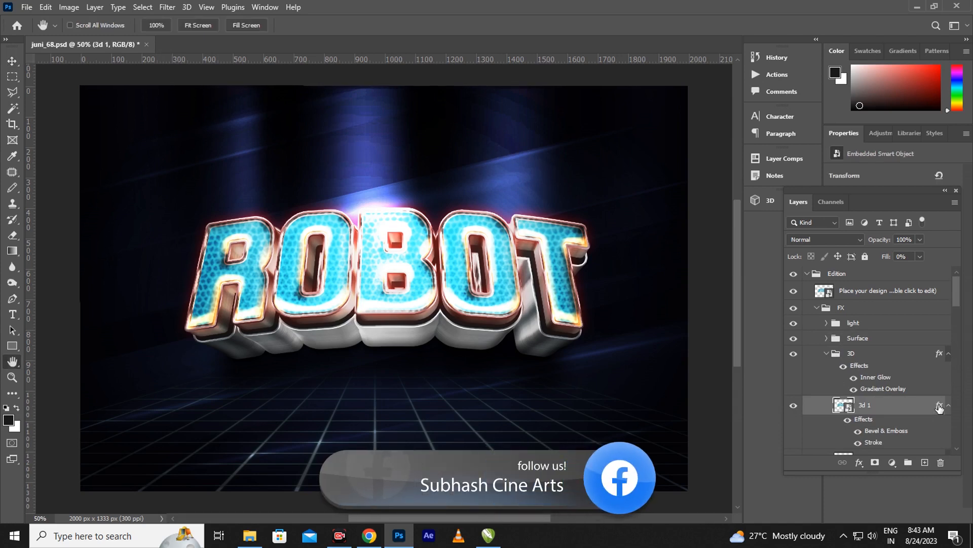
pyautogui.doubleClick(939, 408)
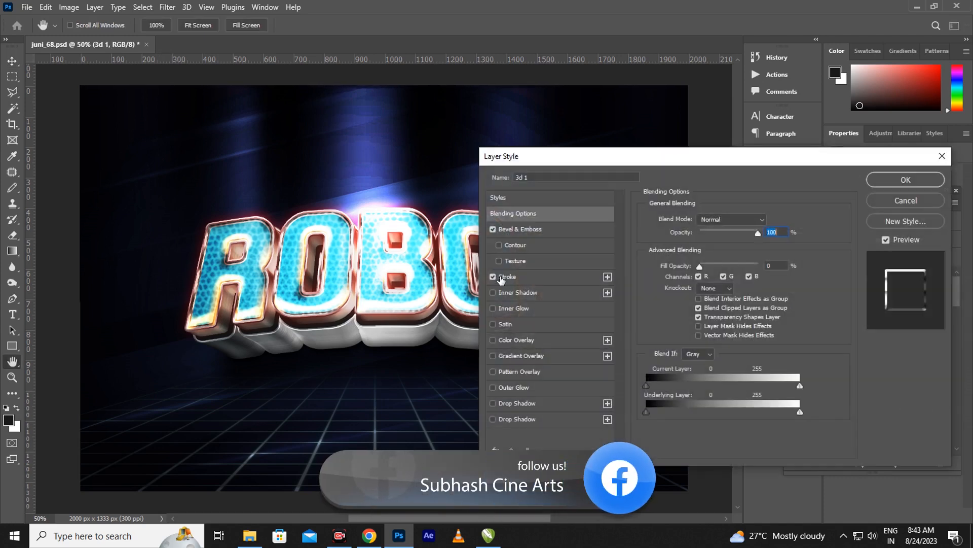
pyautogui.click(522, 230)
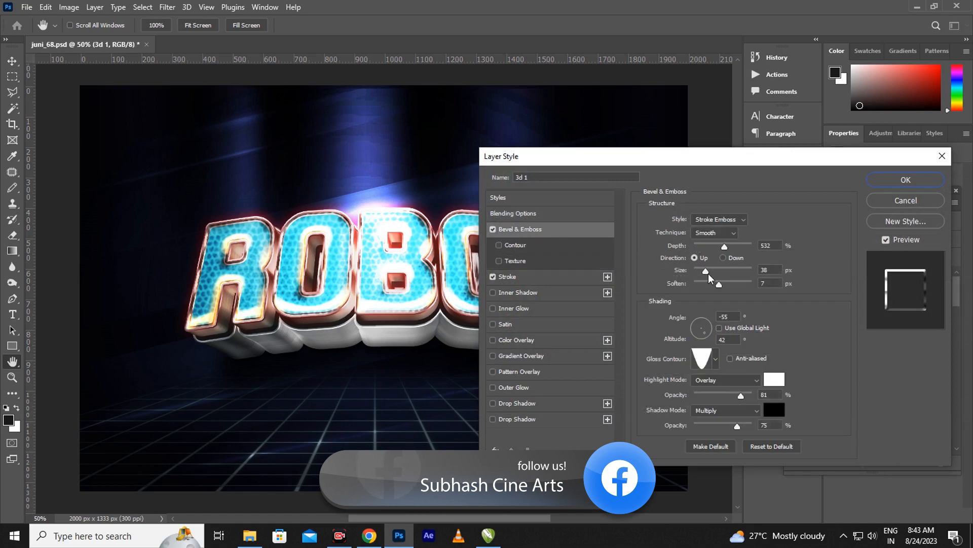
pyautogui.moveTo(706, 272); pyautogui.dragTo(713, 275)
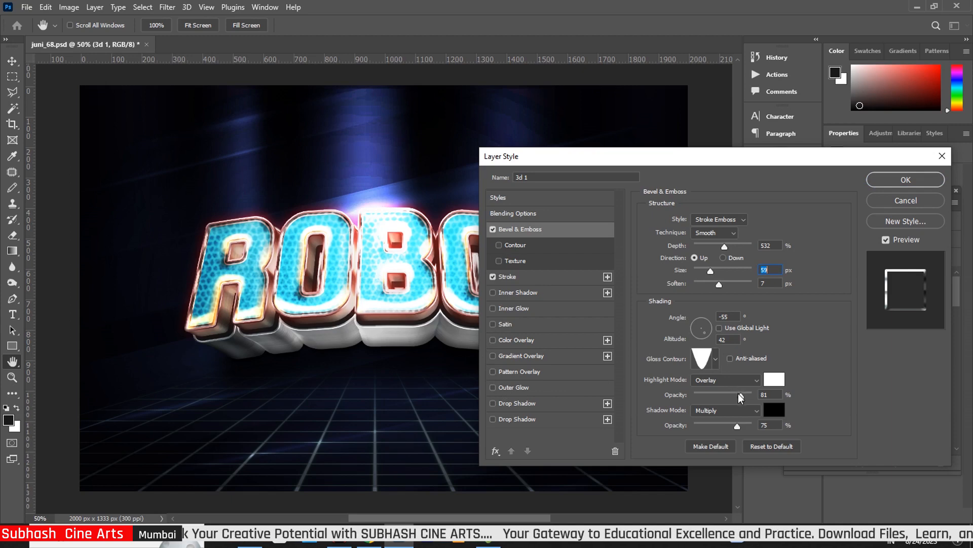
pyautogui.moveTo(742, 396); pyautogui.dragTo(749, 396)
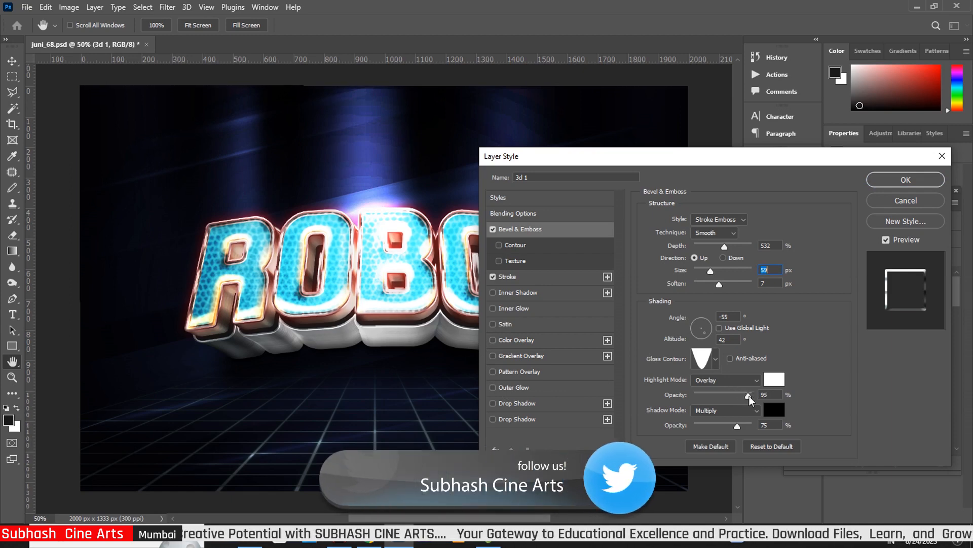
pyautogui.click(906, 180)
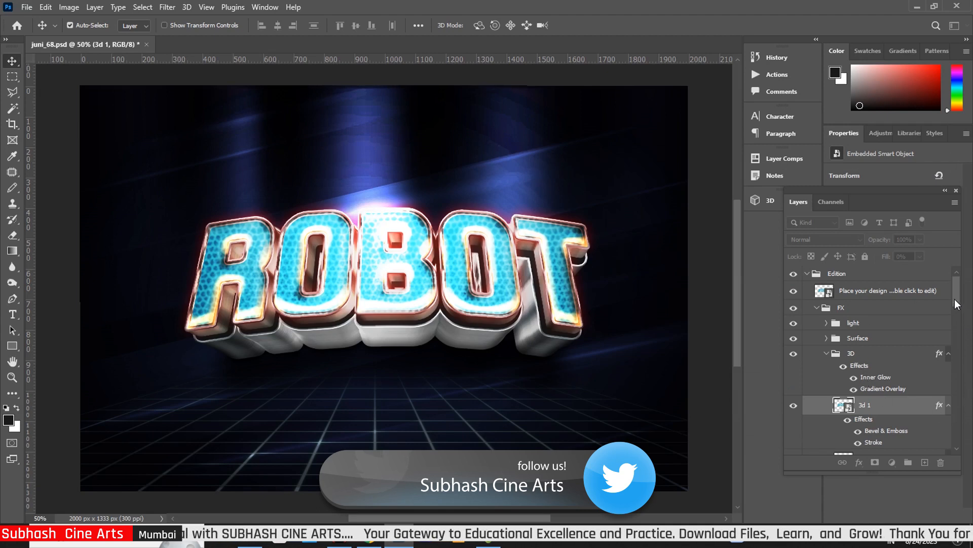
# Give layer 3d 2's Bevel & Emboss 51 px size, Soften 9 and 92% highlight opacity
pyautogui.scroll(-5, 922, 321)
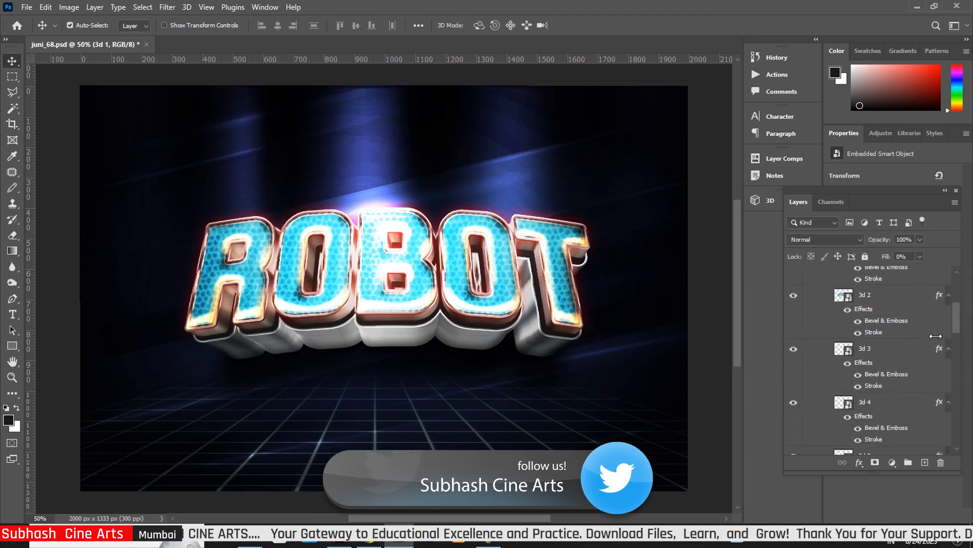
pyautogui.click(940, 298)
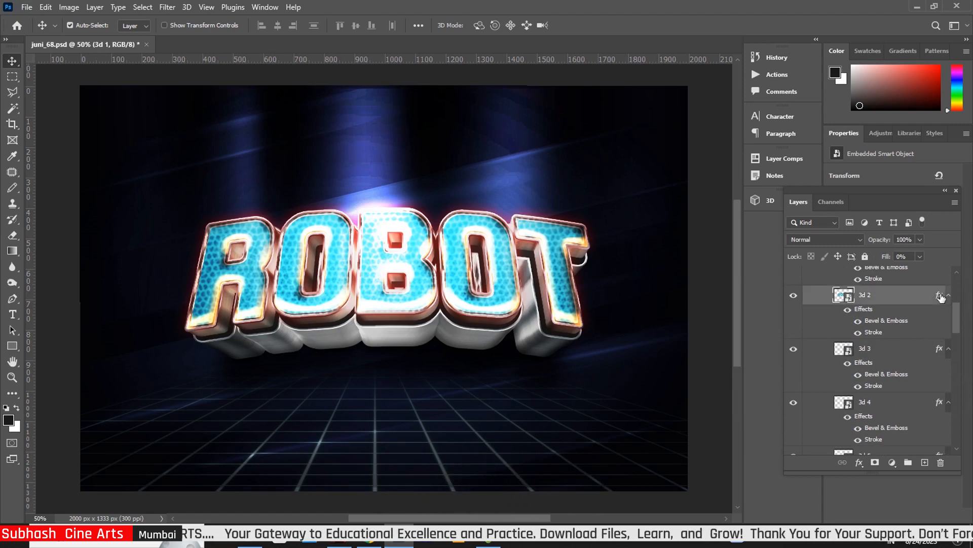
pyautogui.press('h')
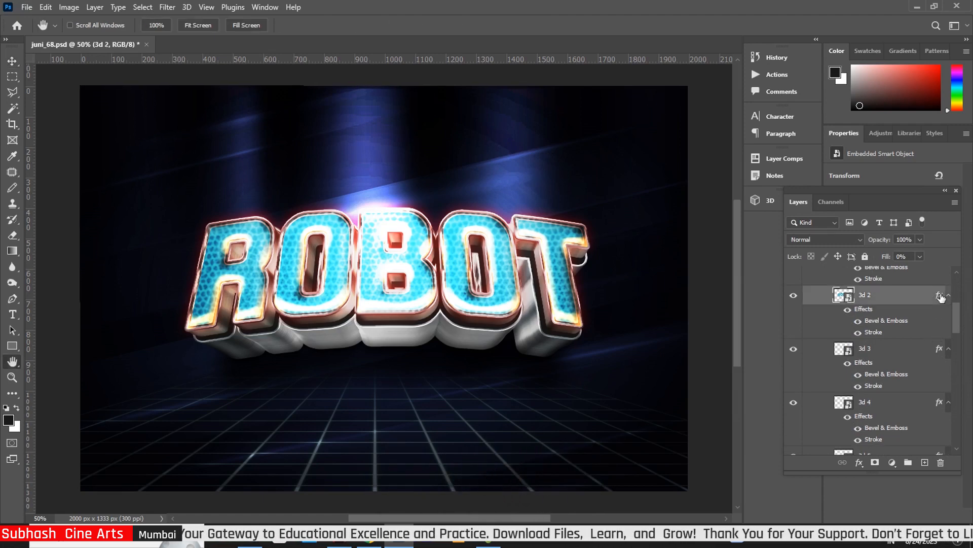
pyautogui.doubleClick(941, 298)
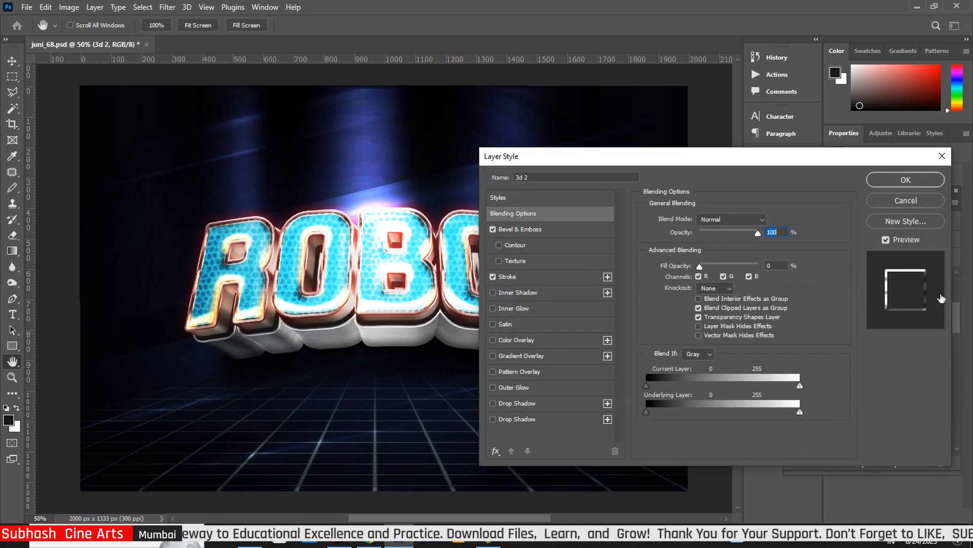
pyautogui.click(544, 230)
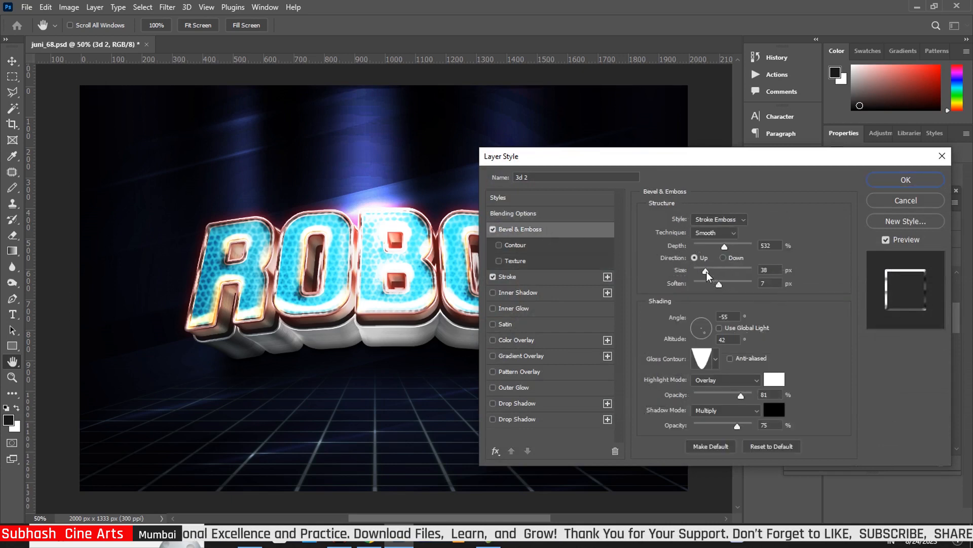
pyautogui.moveTo(709, 276); pyautogui.dragTo(728, 288)
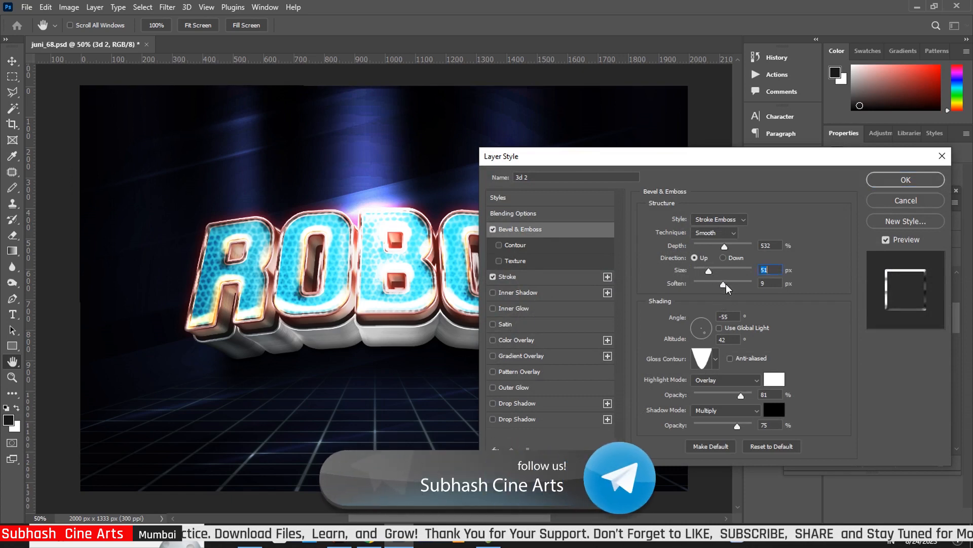
pyautogui.click(727, 288)
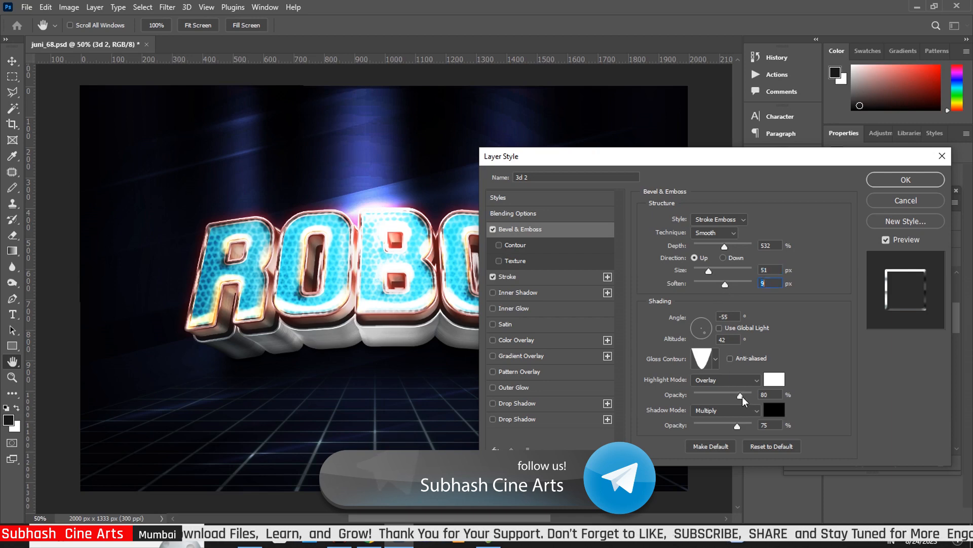
pyautogui.moveTo(742, 397); pyautogui.dragTo(749, 398)
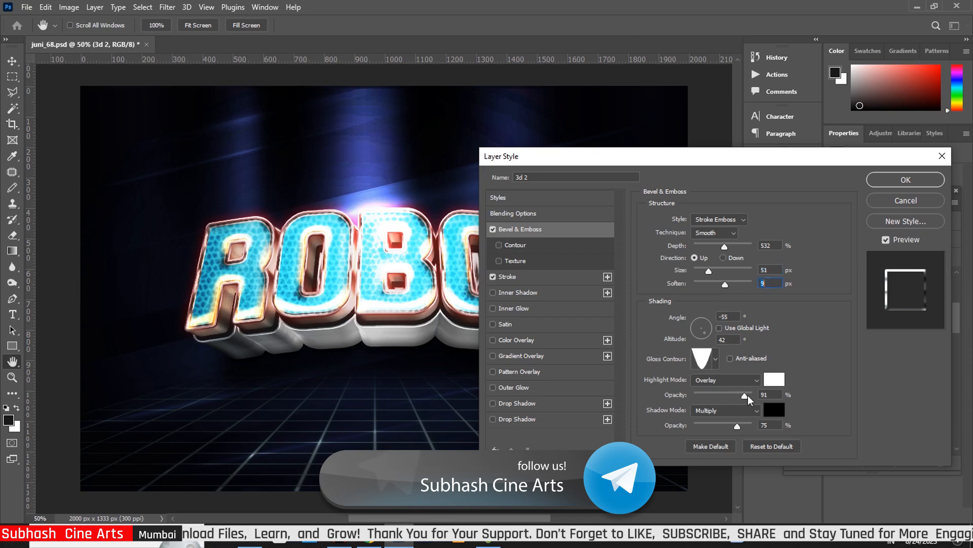
# Rescale 3d 2's Stroke gradient to 111% and apply the layer style
pyautogui.click(532, 277)
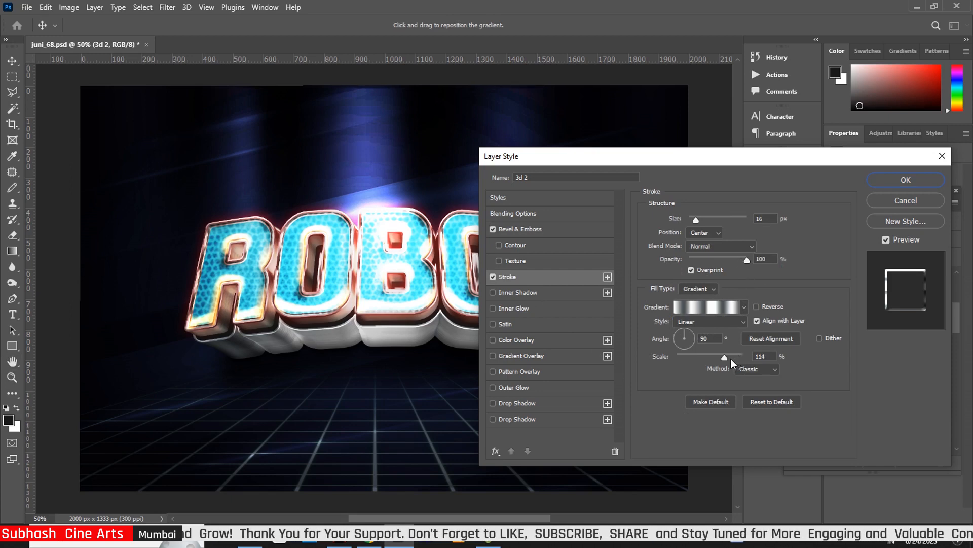
pyautogui.moveTo(727, 358); pyautogui.dragTo(731, 358)
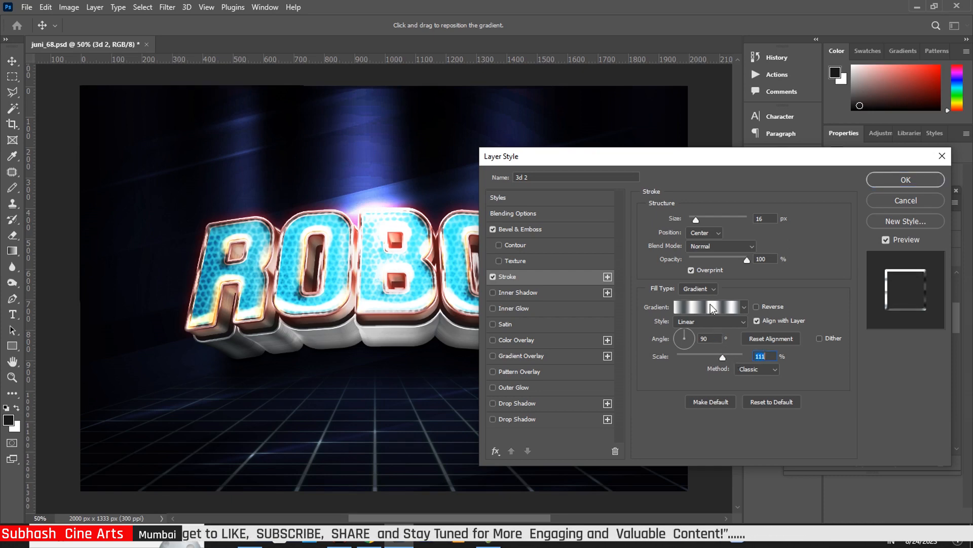
pyautogui.click(904, 182)
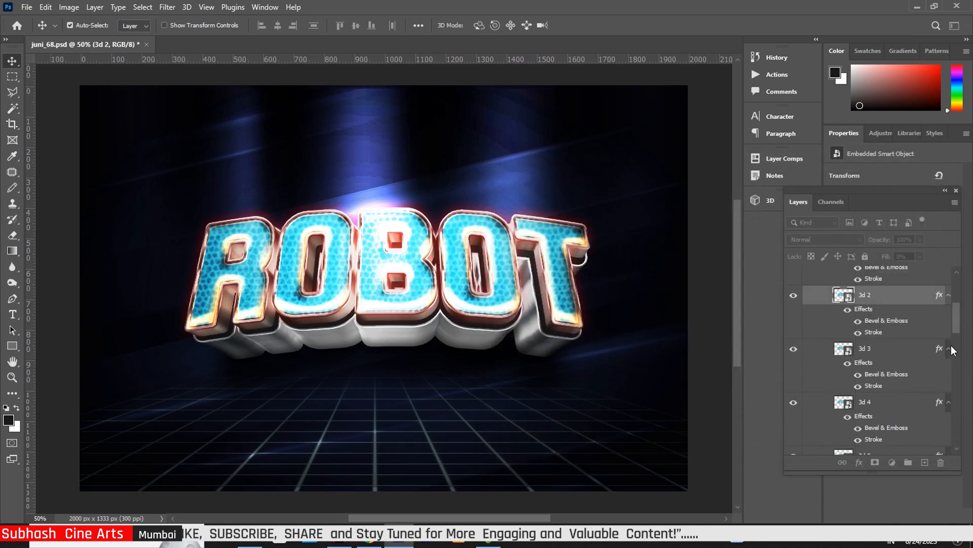
# Enlarge layer 3d 3's bevel to 40 px and raise its highlight opacity to 95%
pyautogui.scroll(-1, 947, 338)
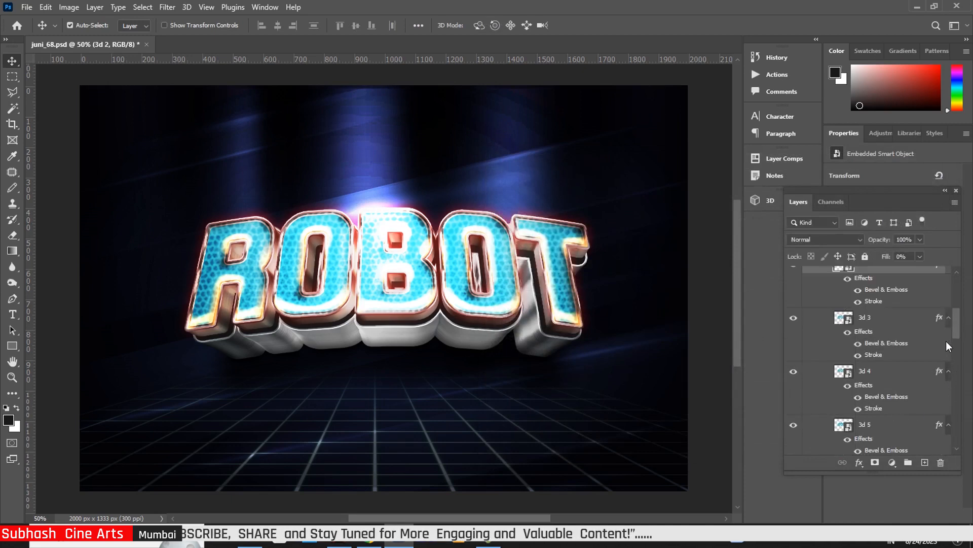
pyautogui.click(938, 318)
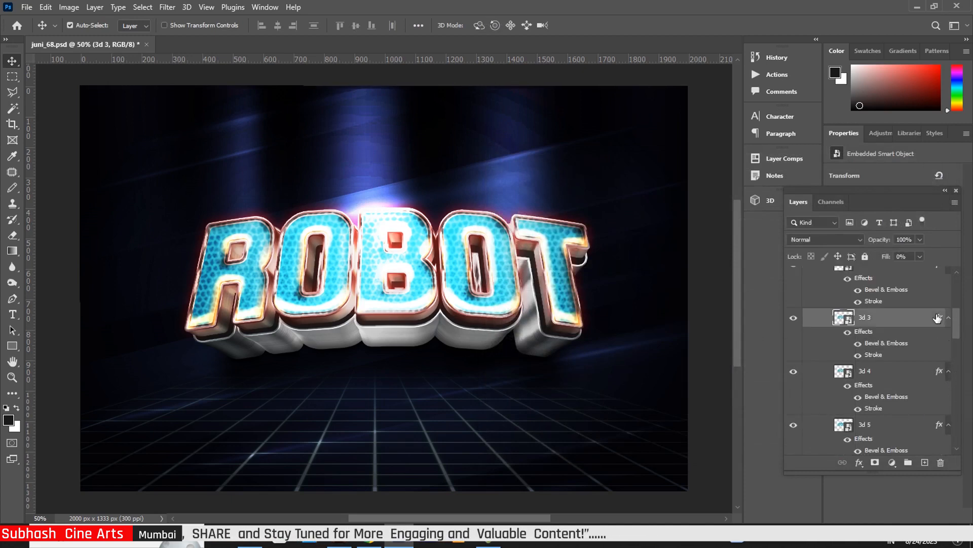
pyautogui.doubleClick(938, 318)
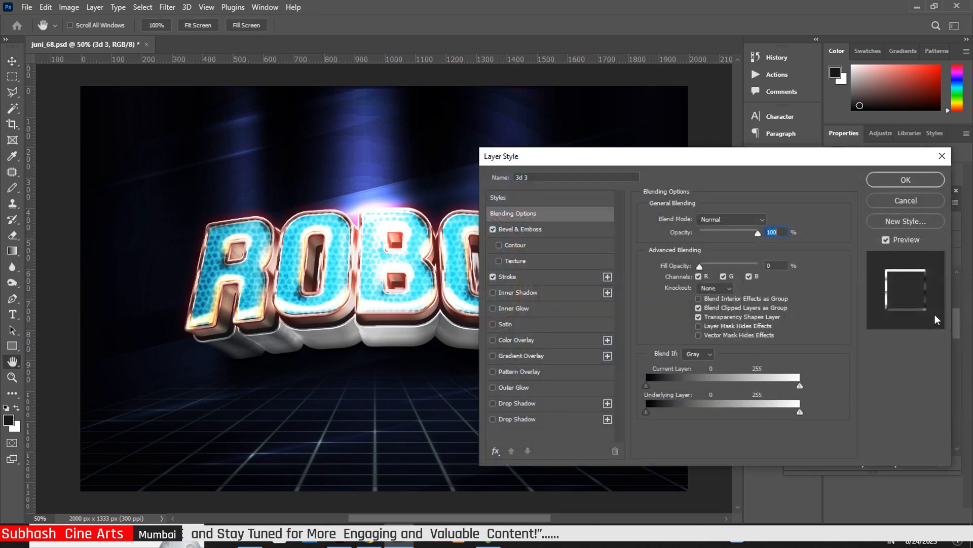
pyautogui.click(554, 228)
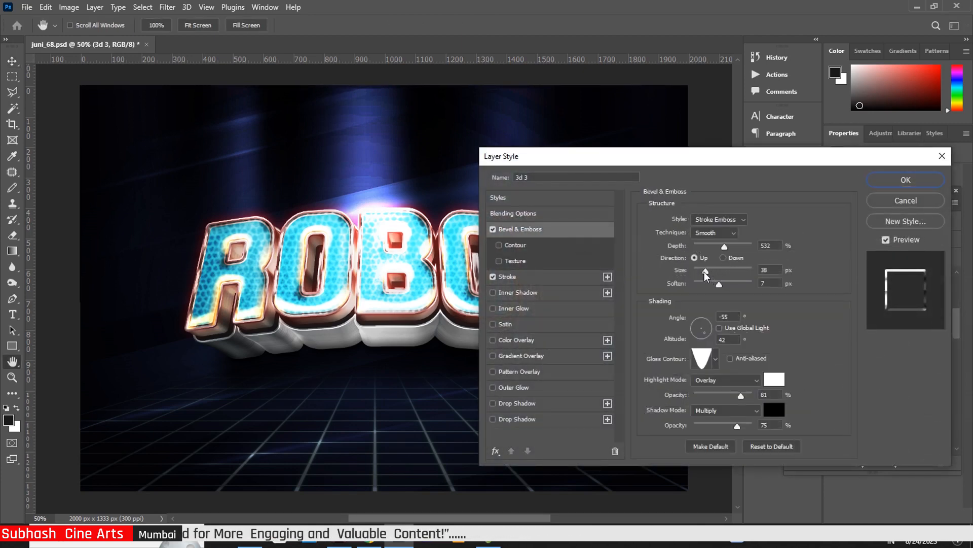
pyautogui.moveTo(707, 273); pyautogui.dragTo(710, 272)
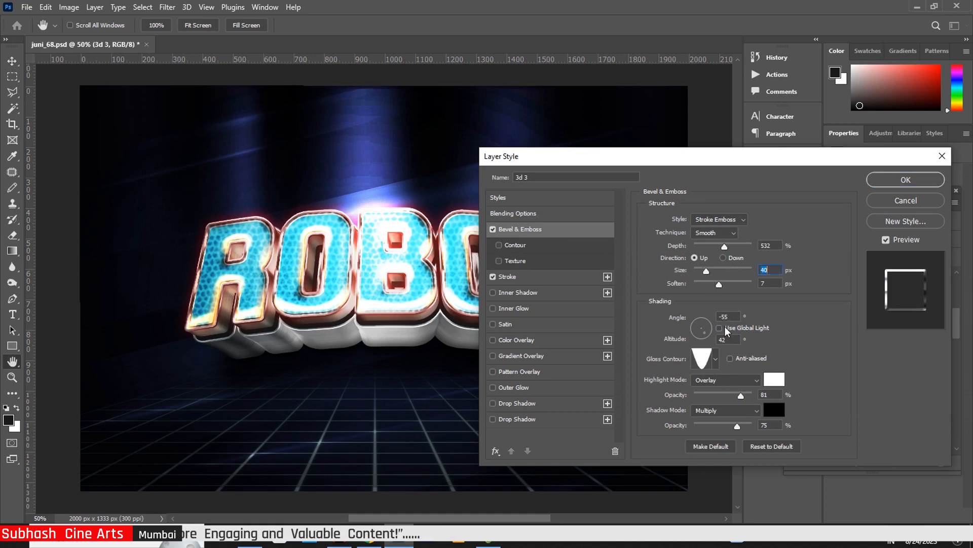
pyautogui.moveTo(742, 398); pyautogui.dragTo(748, 398)
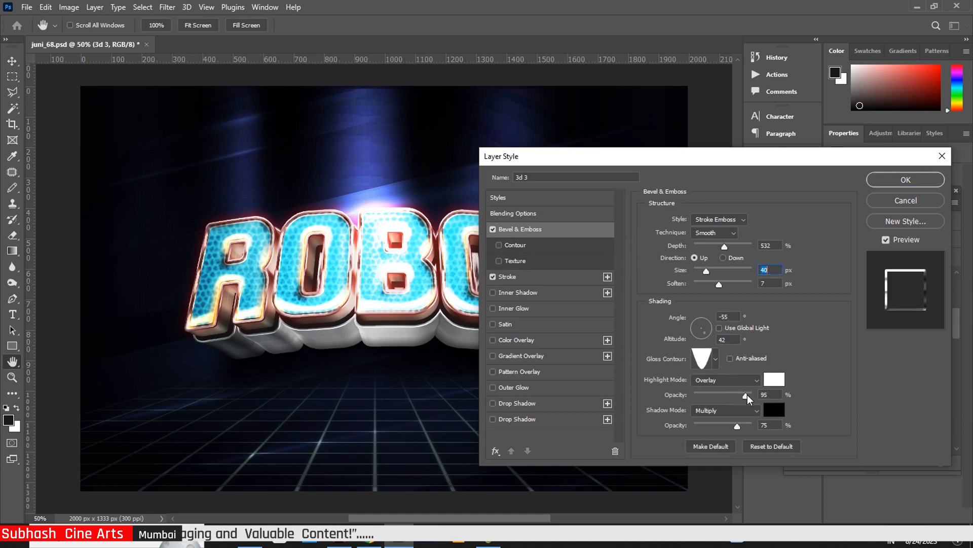
pyautogui.click(902, 181)
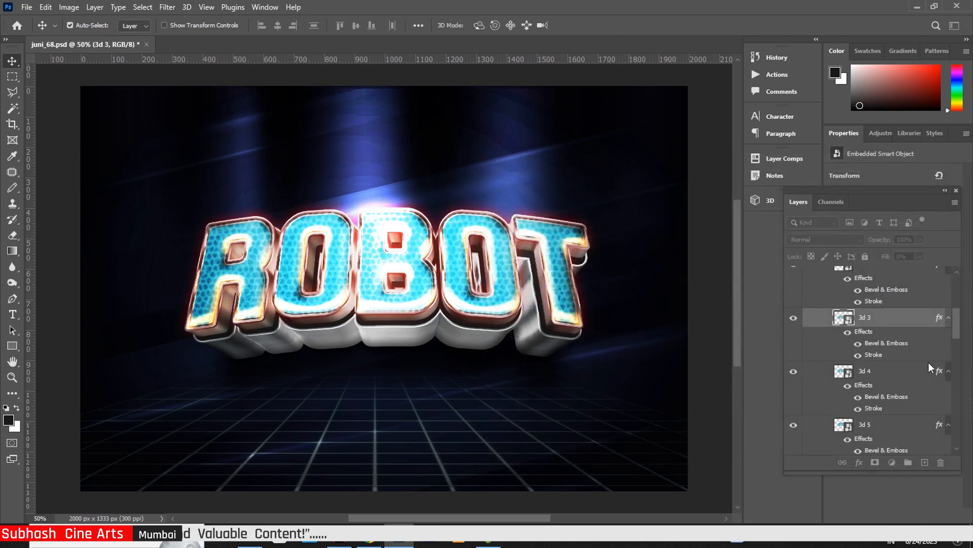
# Set layer 3d 4's Bevel & Emboss to 51 px size and 95% highlight opacity
pyautogui.click(939, 371)
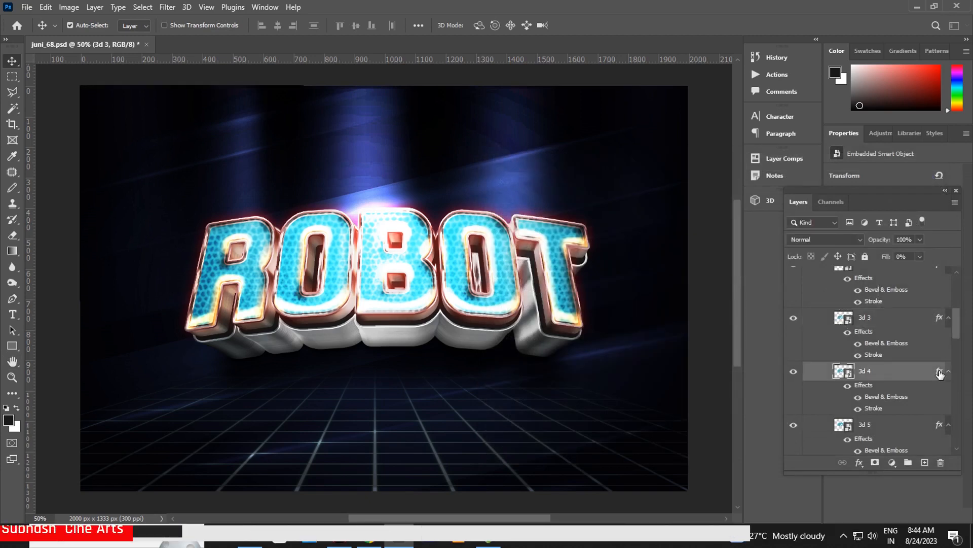
pyautogui.press('h')
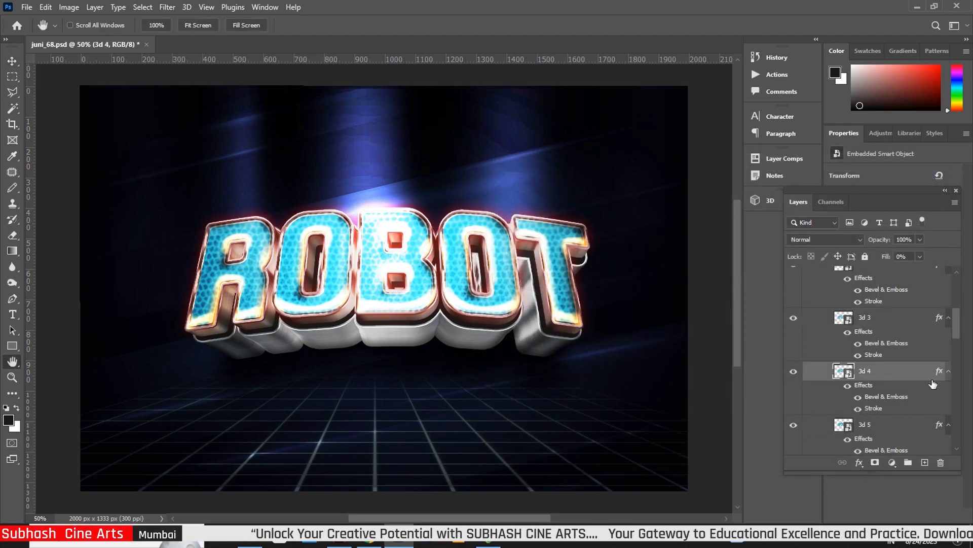
pyautogui.doubleClick(933, 383)
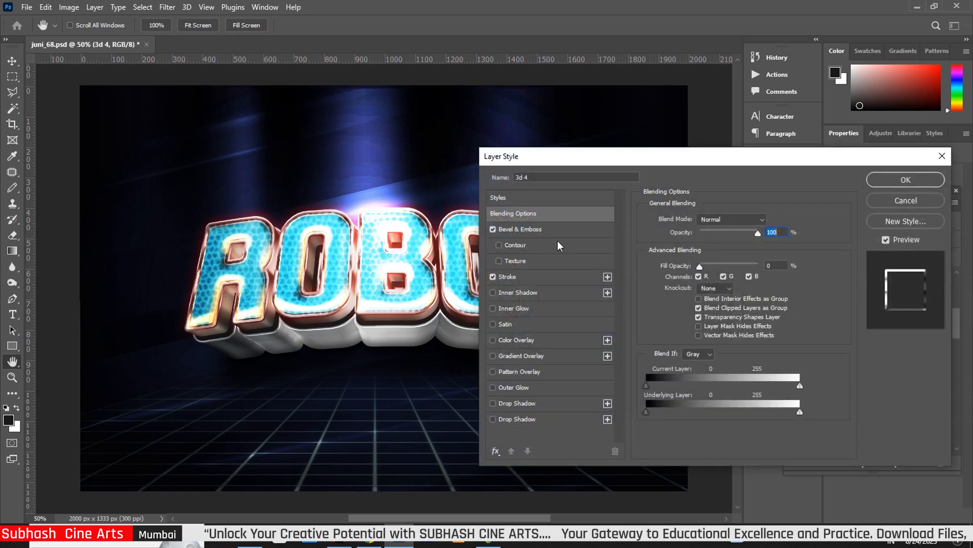
pyautogui.click(550, 232)
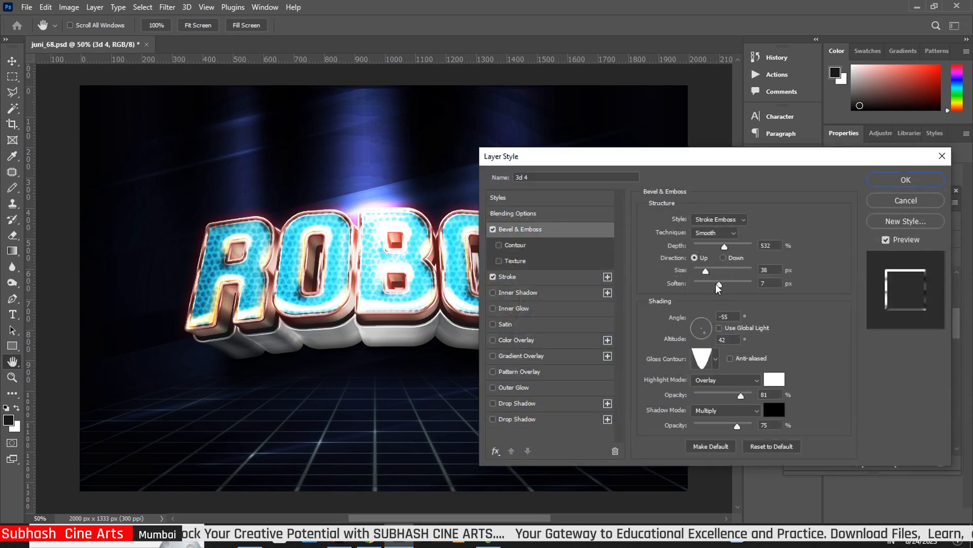
pyautogui.moveTo(708, 277); pyautogui.dragTo(718, 294)
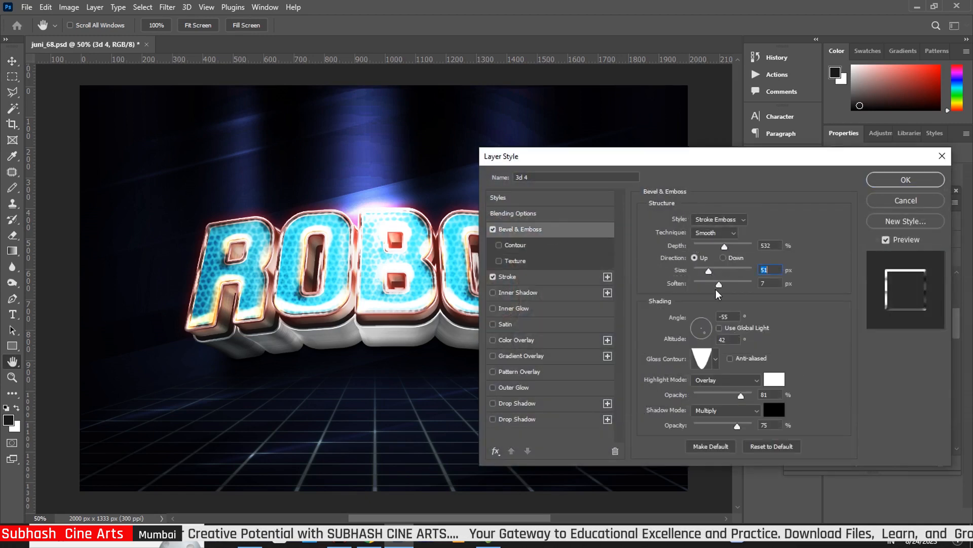
pyautogui.click(718, 286)
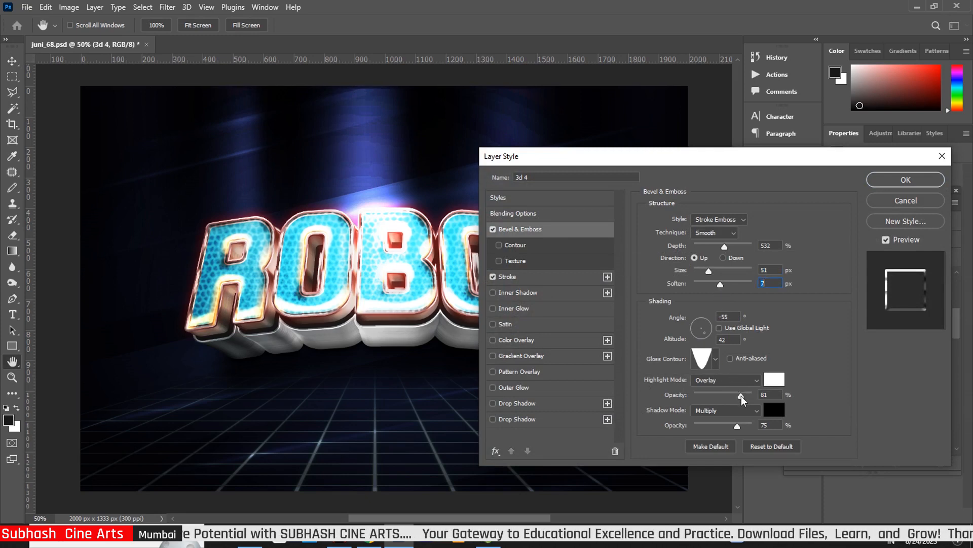
pyautogui.moveTo(743, 401); pyautogui.dragTo(755, 402)
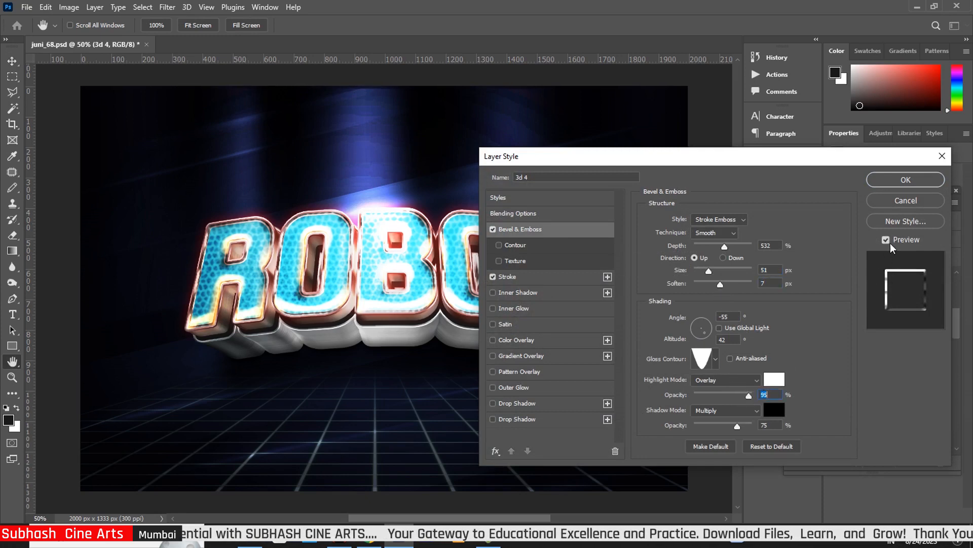
pyautogui.click(913, 181)
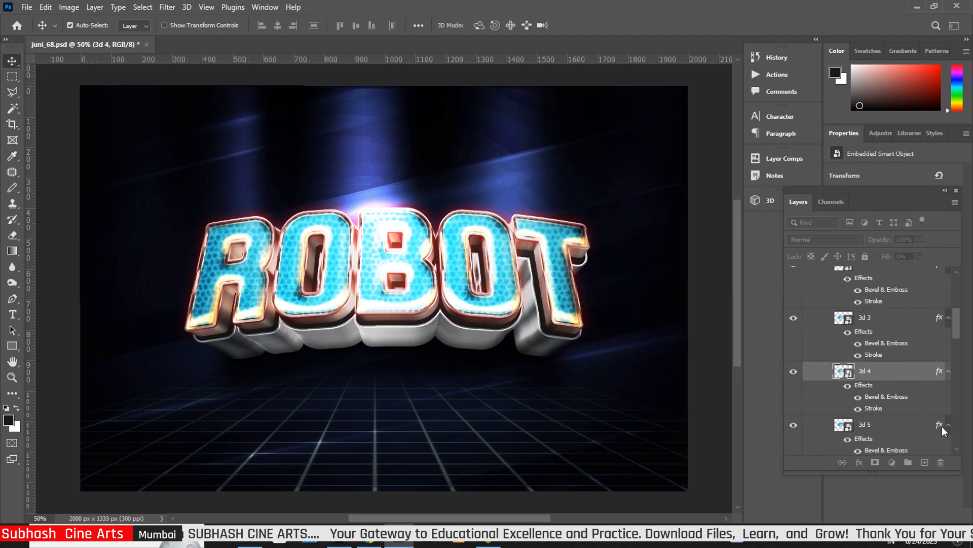
# Enlarge layer 3d 5's bevel to 35 px with 91% highlight opacity
pyautogui.click(939, 425)
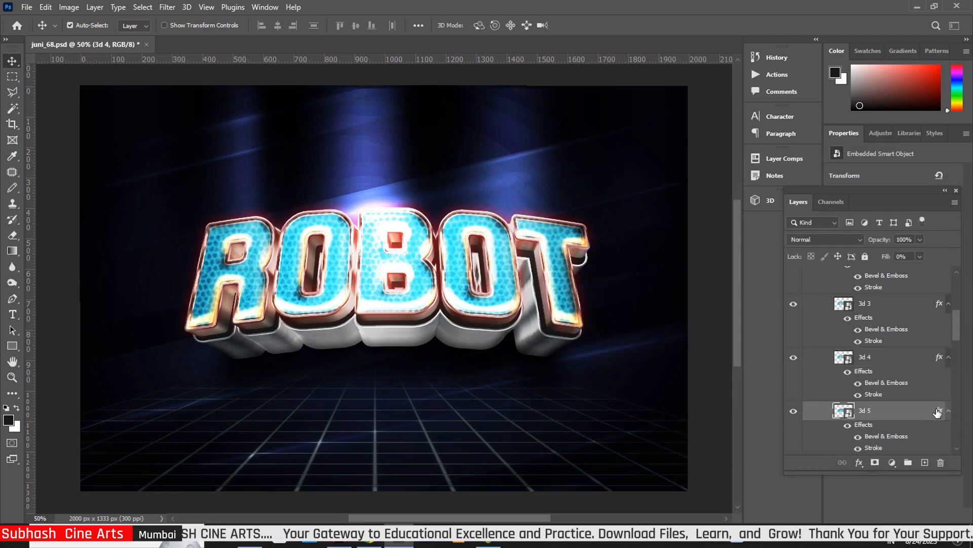
pyautogui.press('h')
pyautogui.doubleClick(939, 412)
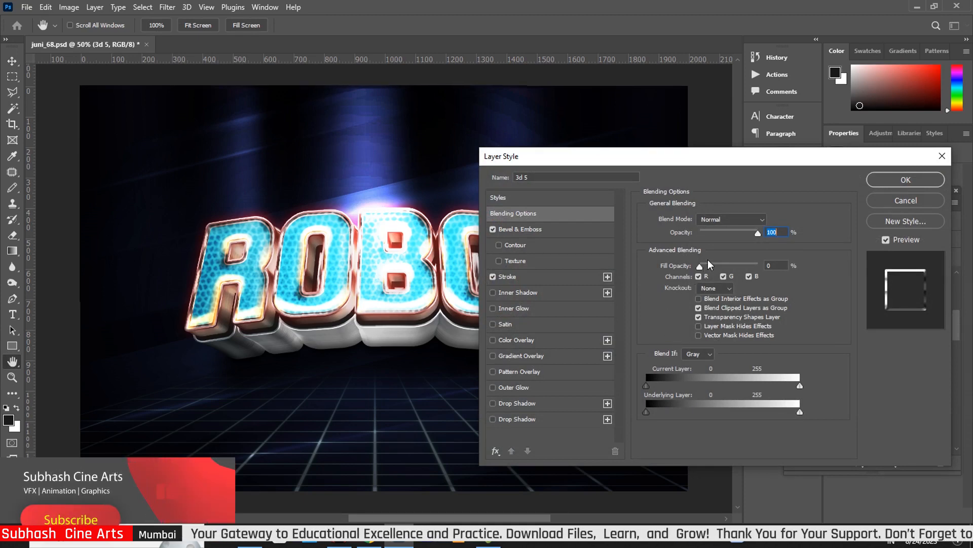
pyautogui.click(549, 235)
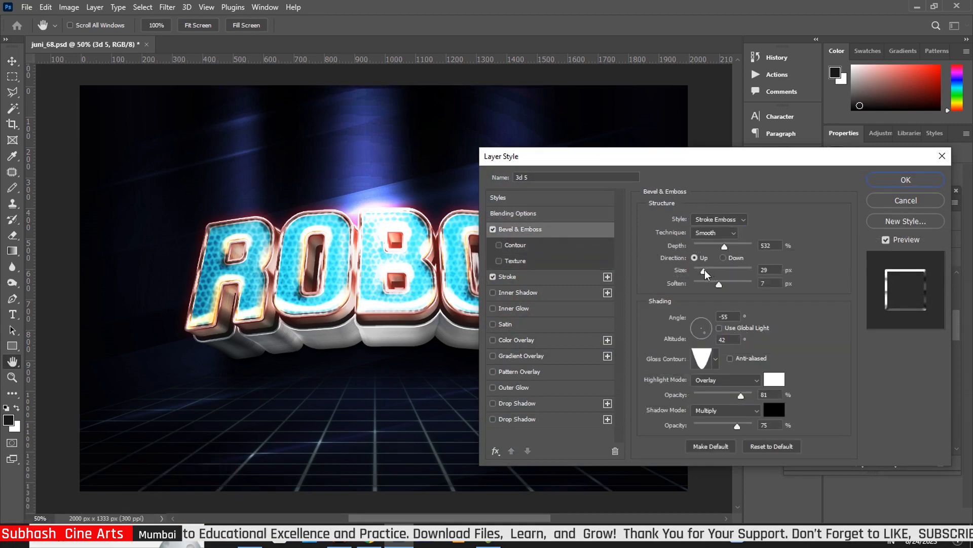
pyautogui.moveTo(706, 271); pyautogui.dragTo(708, 271)
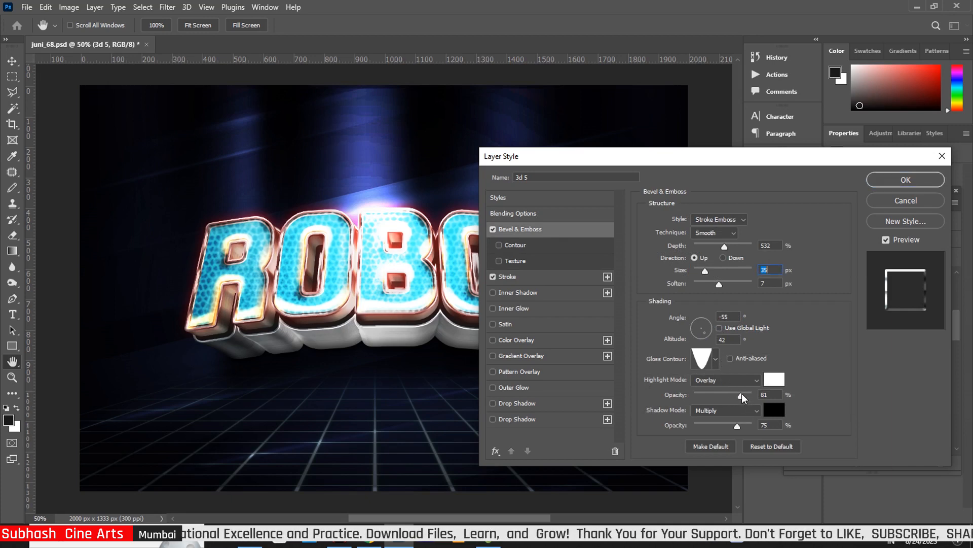
pyautogui.moveTo(744, 398); pyautogui.dragTo(748, 398)
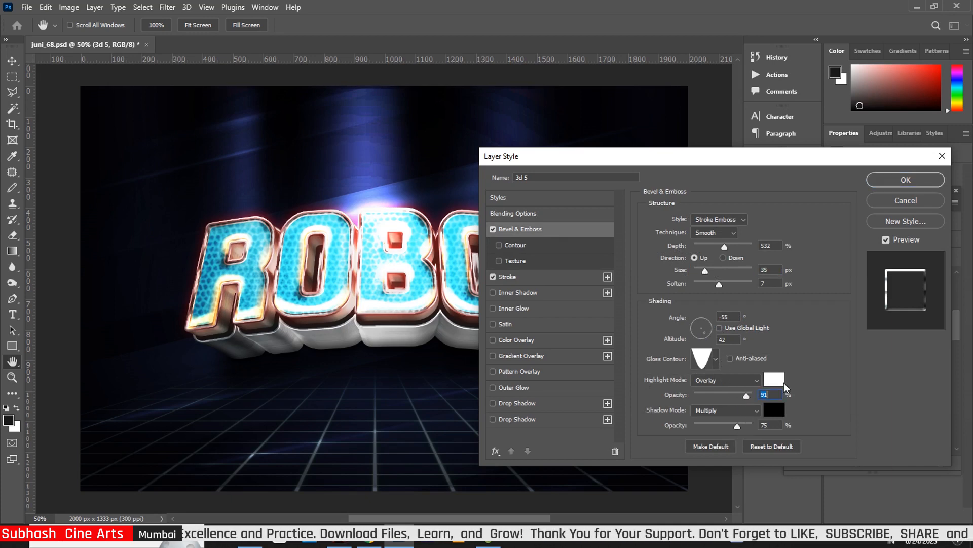
pyautogui.click(907, 179)
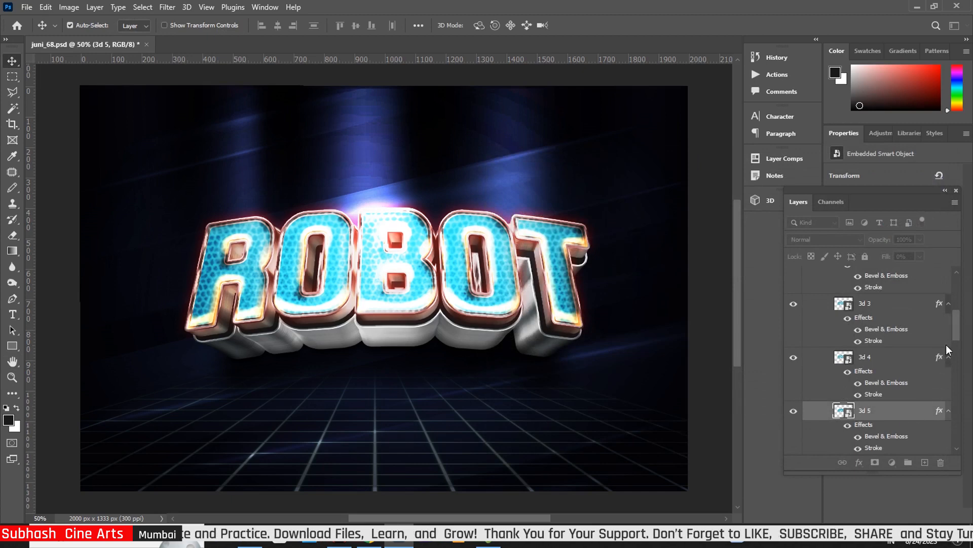
# Give layer 3d 6's bevel a 46 px size and 88% highlight opacity, then select the 3D group
pyautogui.moveTo(956, 326); pyautogui.dragTo(955, 335)
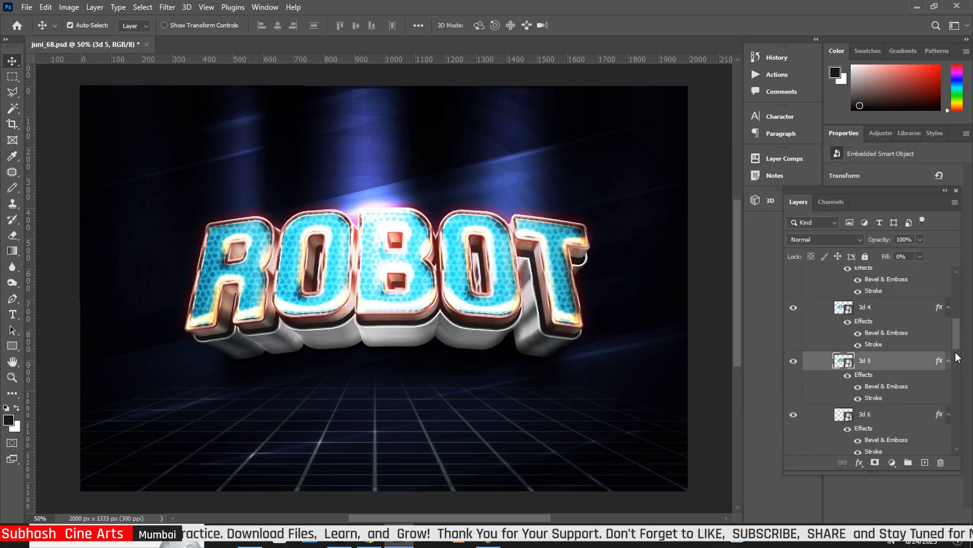
pyautogui.scroll(-2, 955, 354)
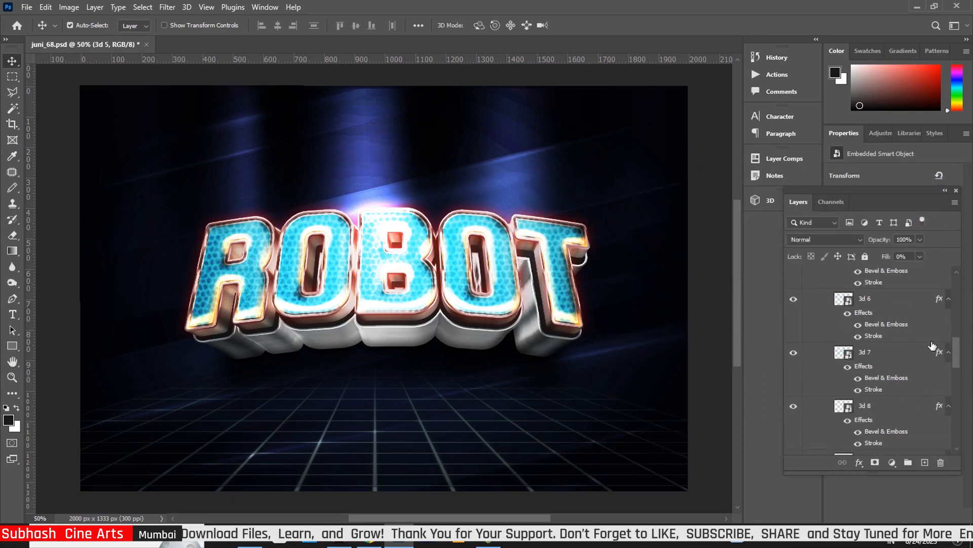
pyautogui.click(940, 303)
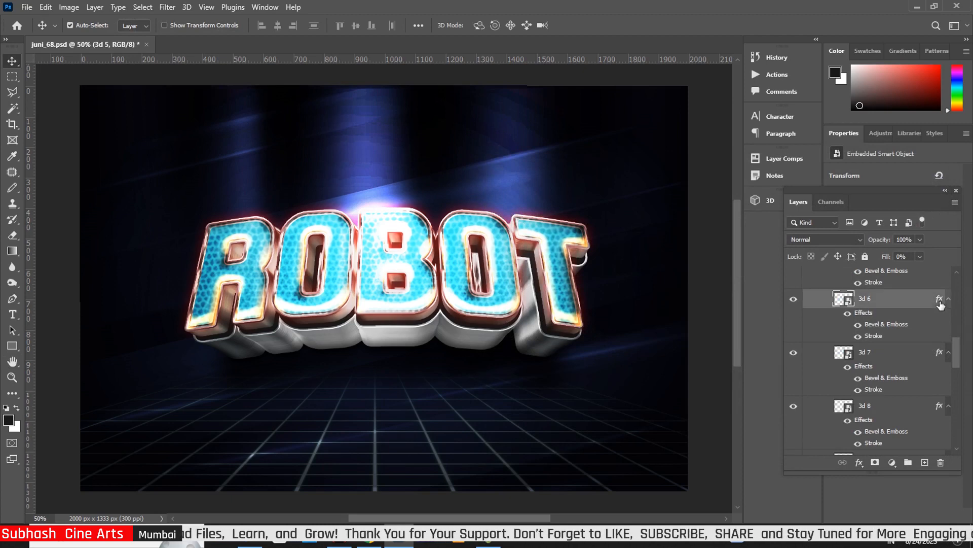
pyautogui.doubleClick(940, 302)
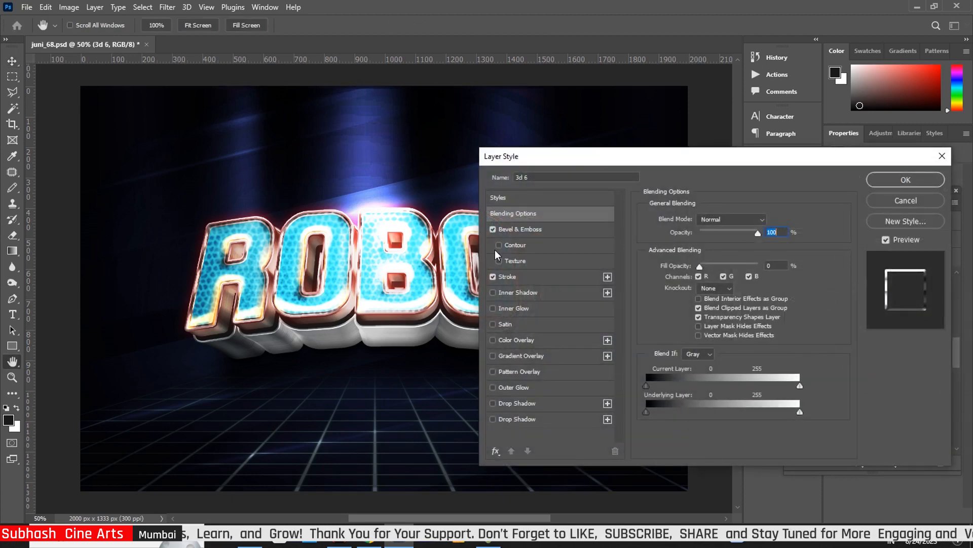
pyautogui.click(540, 229)
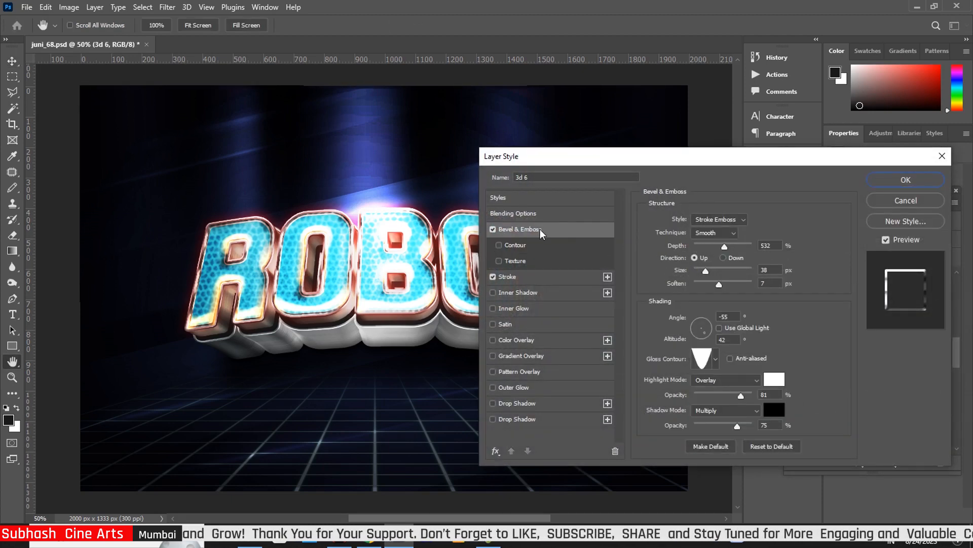
pyautogui.click(707, 272)
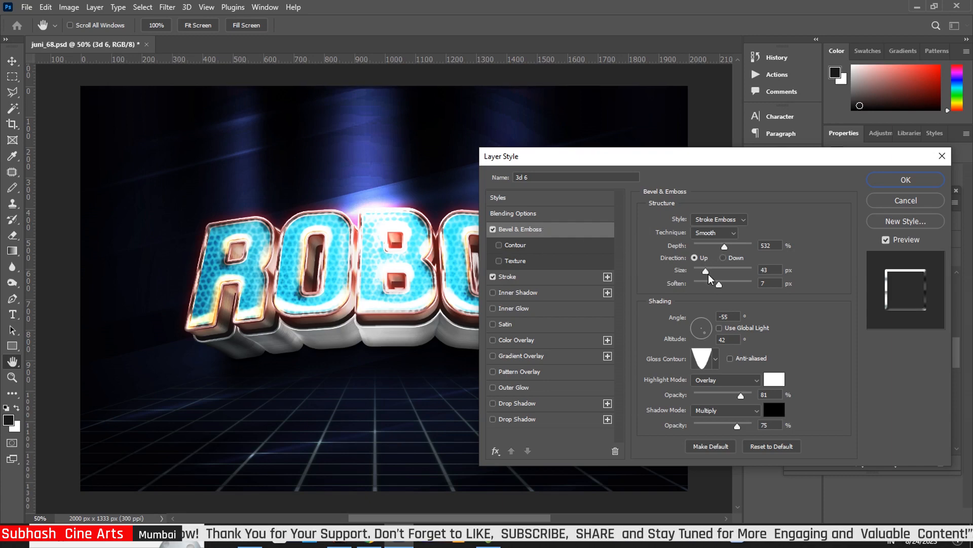
pyautogui.click(745, 396)
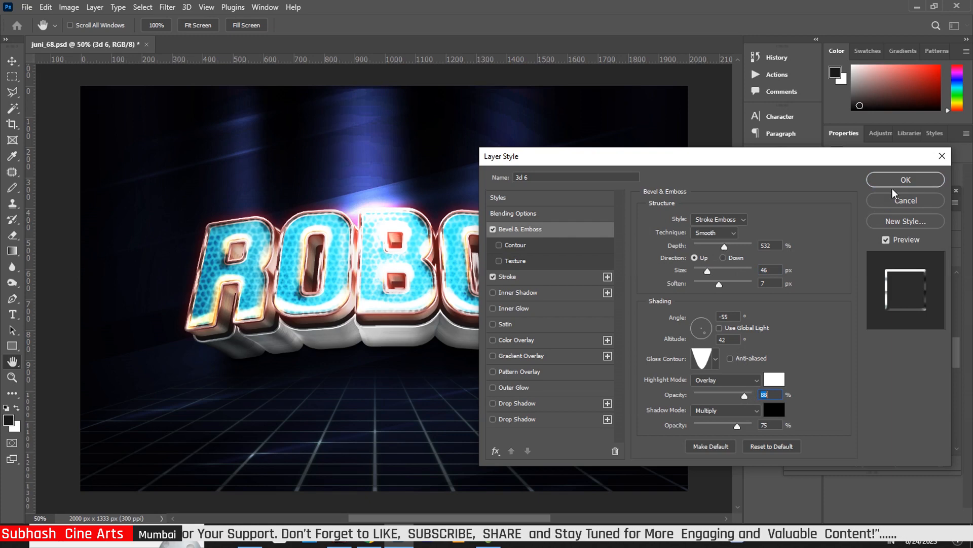
pyautogui.click(906, 179)
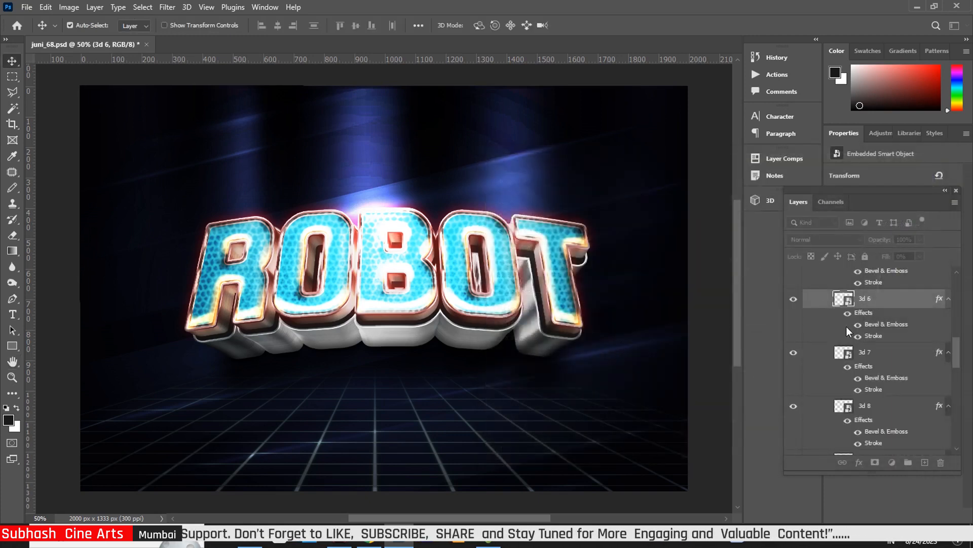
pyautogui.moveTo(956, 344); pyautogui.dragTo(963, 302)
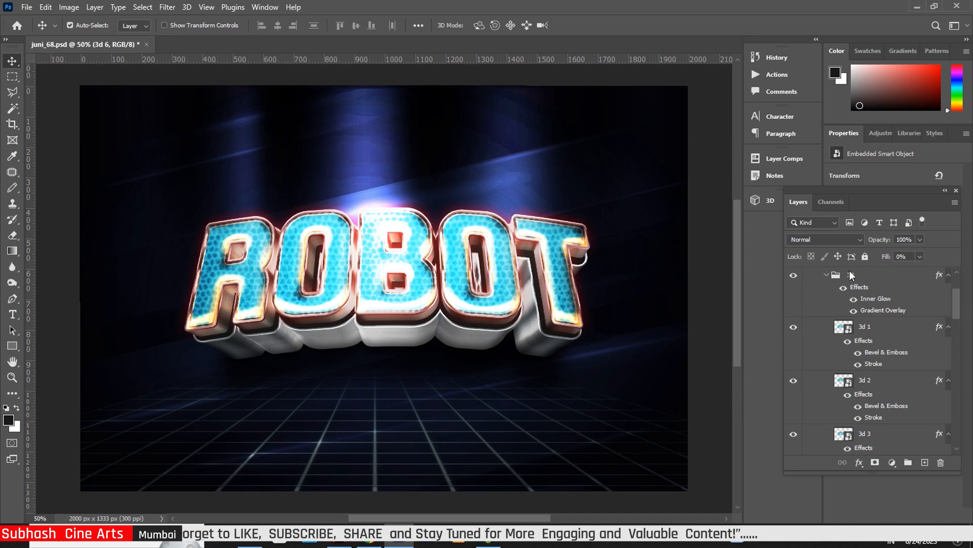
pyautogui.click(823, 275)
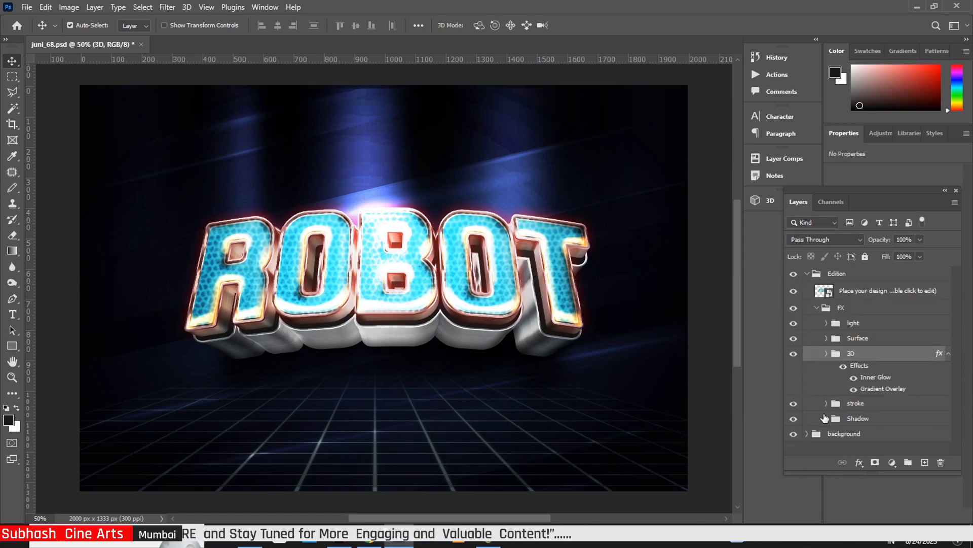
# Try several widths for stroke 1's Stroke effect, then settle on 50 px
pyautogui.click(827, 403)
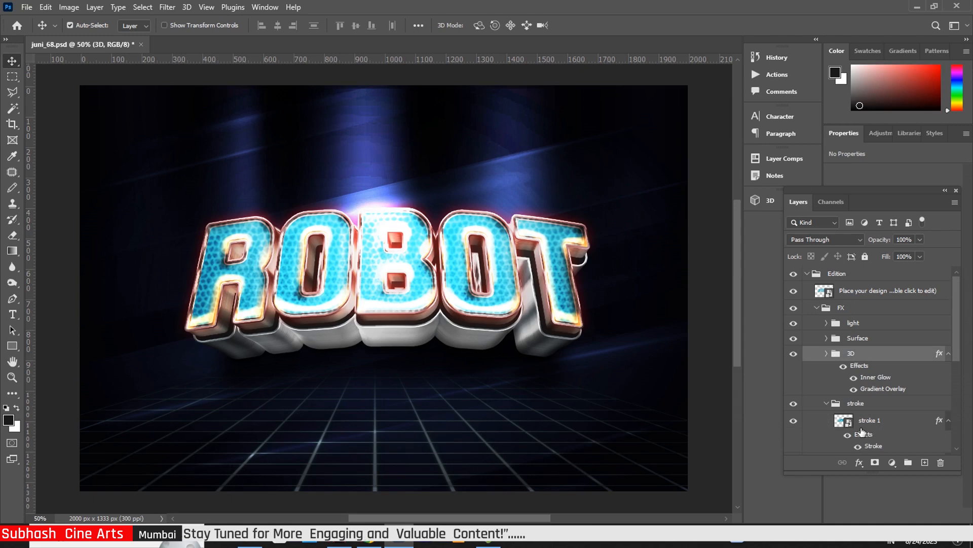
pyautogui.click(846, 424)
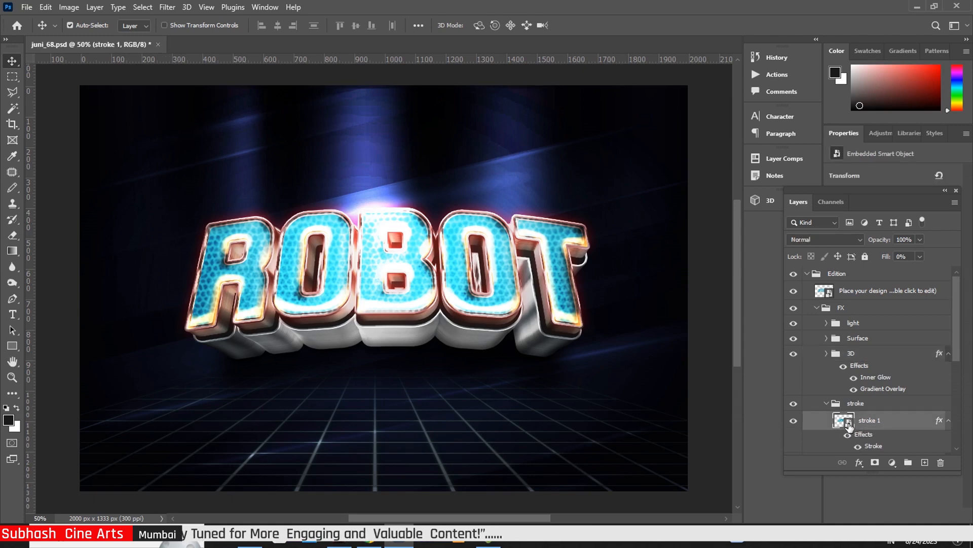
pyautogui.doubleClick(941, 421)
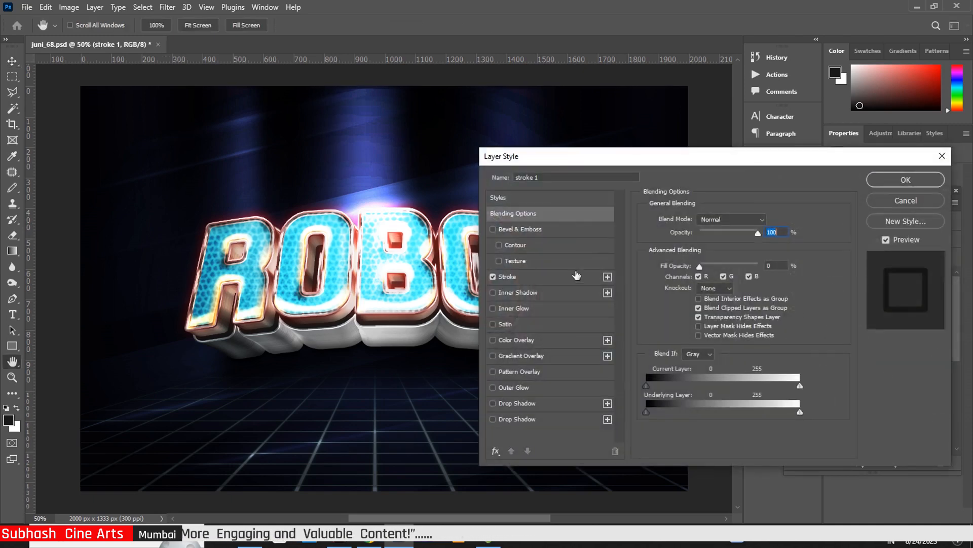
pyautogui.click(535, 278)
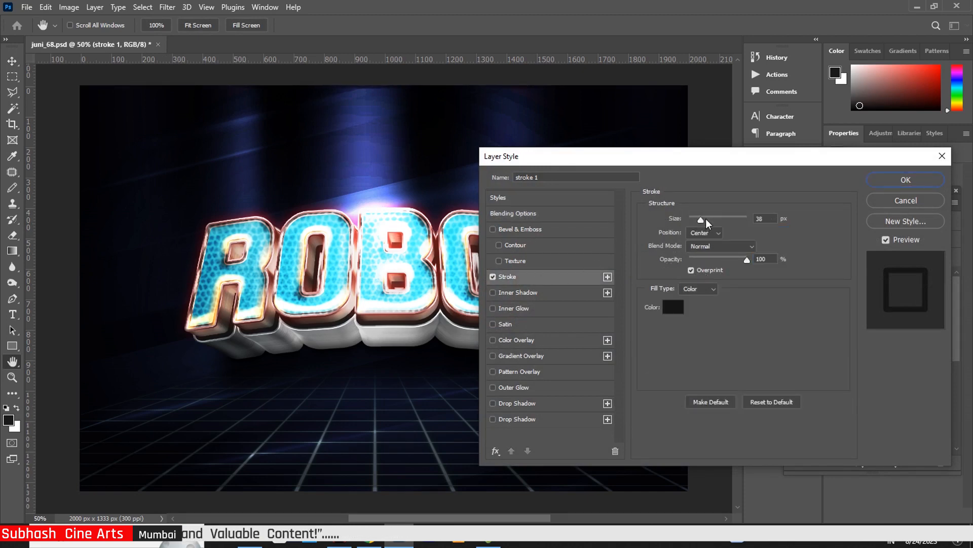
pyautogui.moveTo(702, 220); pyautogui.dragTo(711, 221)
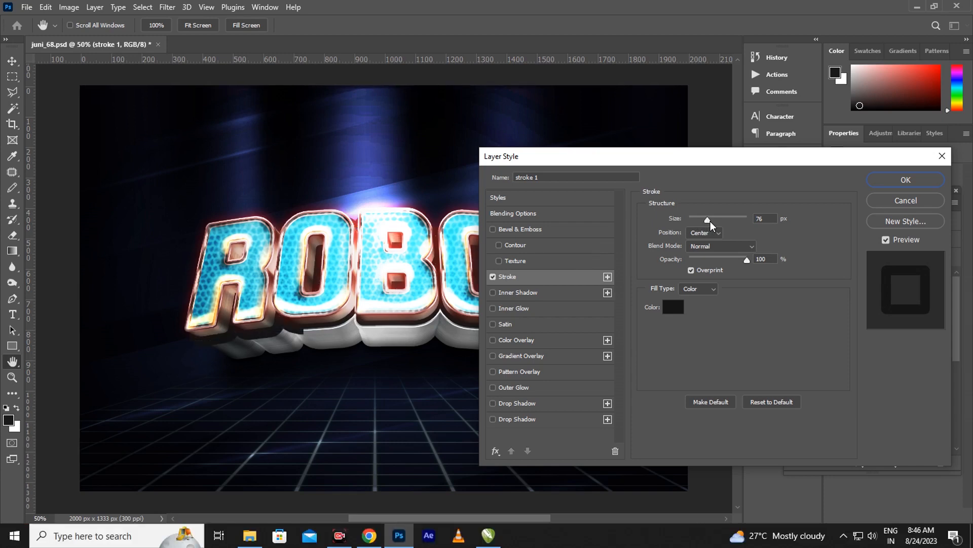
pyautogui.moveTo(709, 221); pyautogui.dragTo(699, 220)
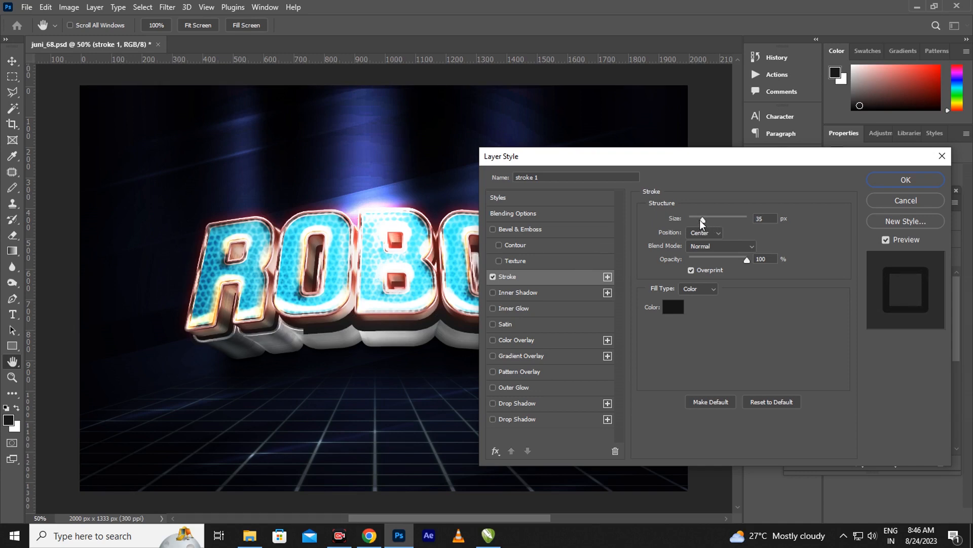
pyautogui.moveTo(702, 223); pyautogui.dragTo(705, 220)
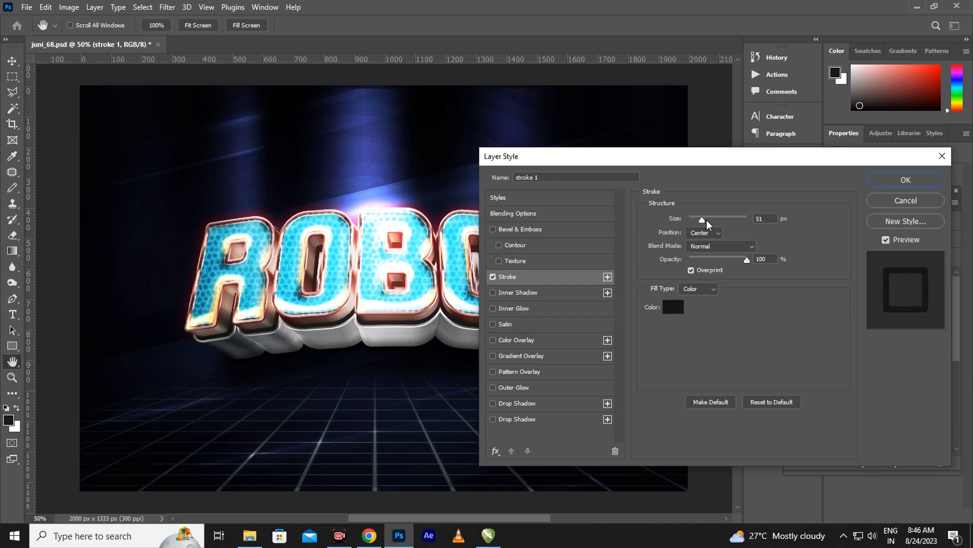
pyautogui.moveTo(707, 220); pyautogui.dragTo(710, 220)
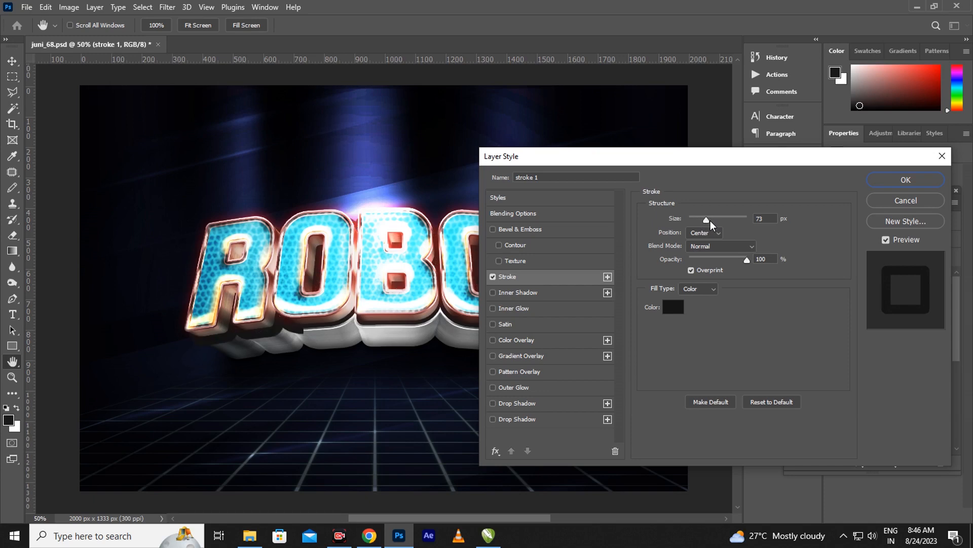
pyautogui.moveTo(711, 221); pyautogui.dragTo(698, 218)
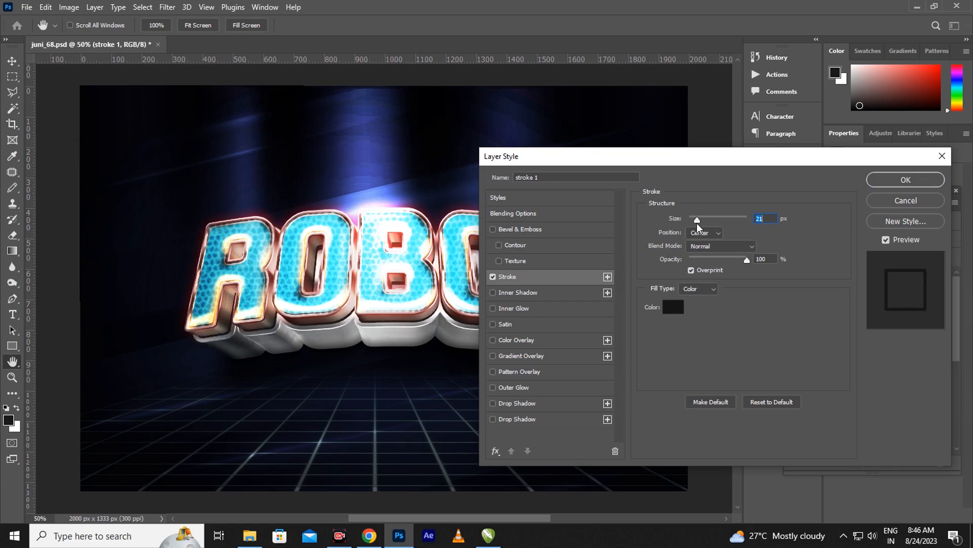
pyautogui.moveTo(697, 221); pyautogui.dragTo(703, 219)
pyautogui.write('50')
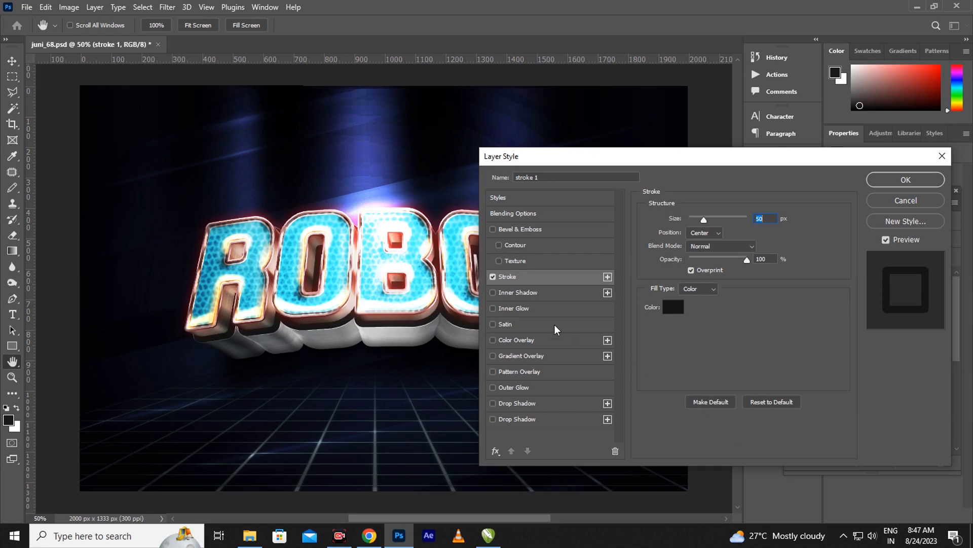
pyautogui.click(929, 177)
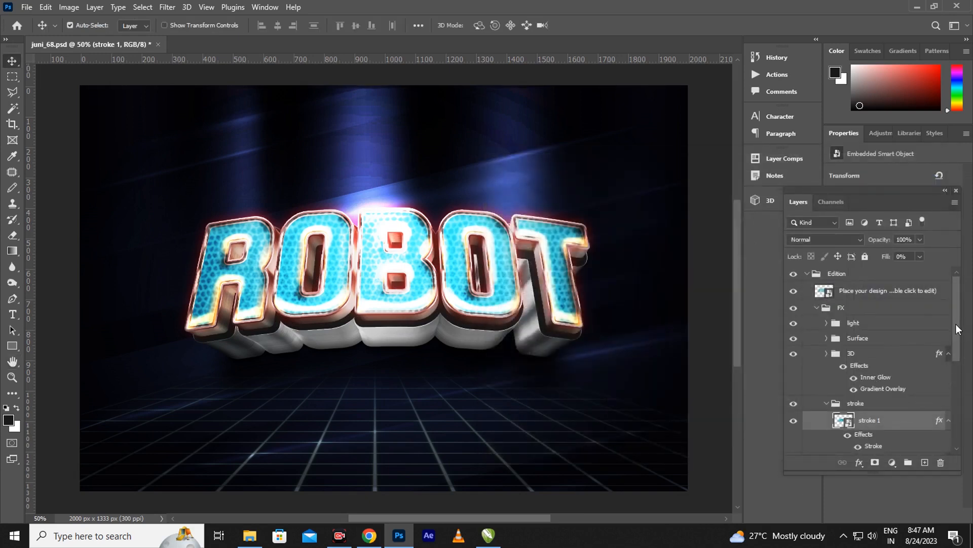
pyautogui.moveTo(956, 325); pyautogui.dragTo(951, 424)
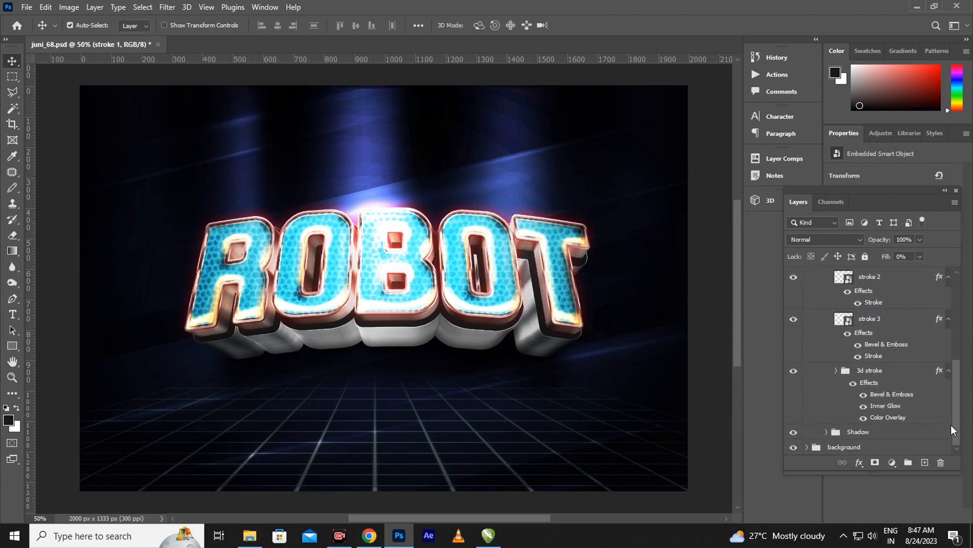
pyautogui.click(826, 431)
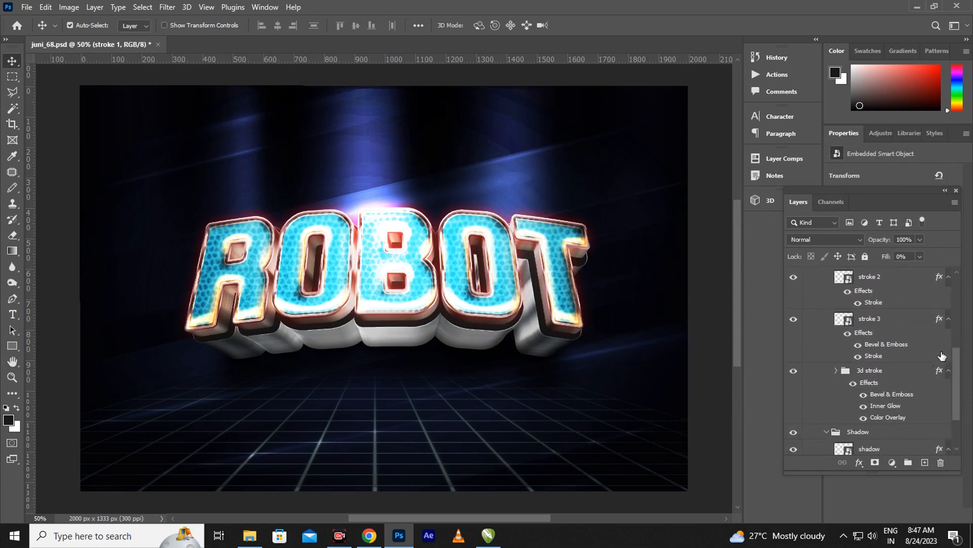
pyautogui.moveTo(954, 373); pyautogui.dragTo(954, 426)
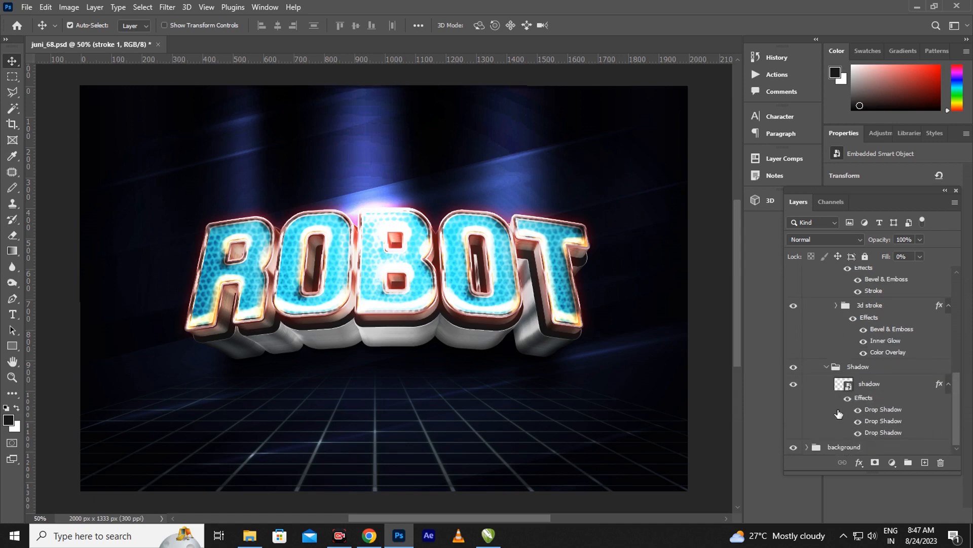
pyautogui.click(939, 387)
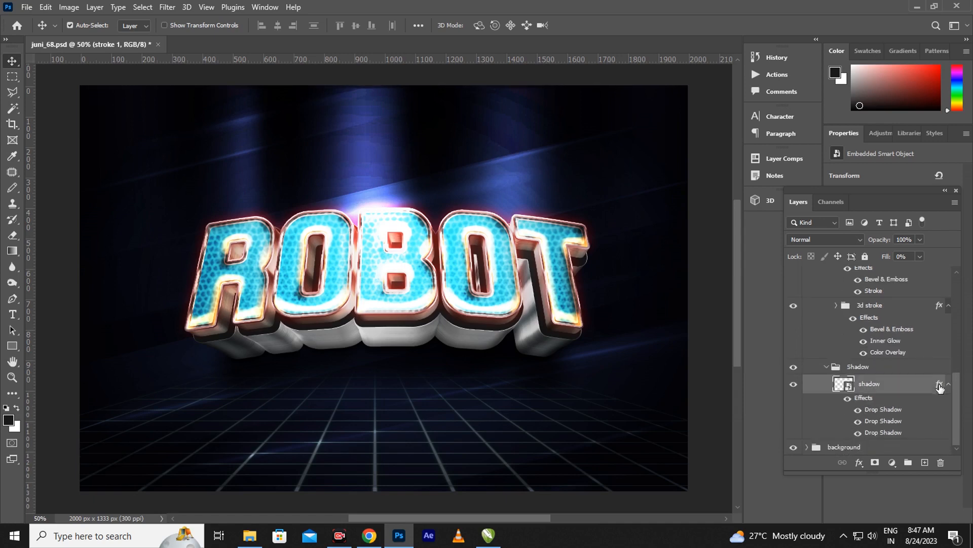
pyautogui.press('h')
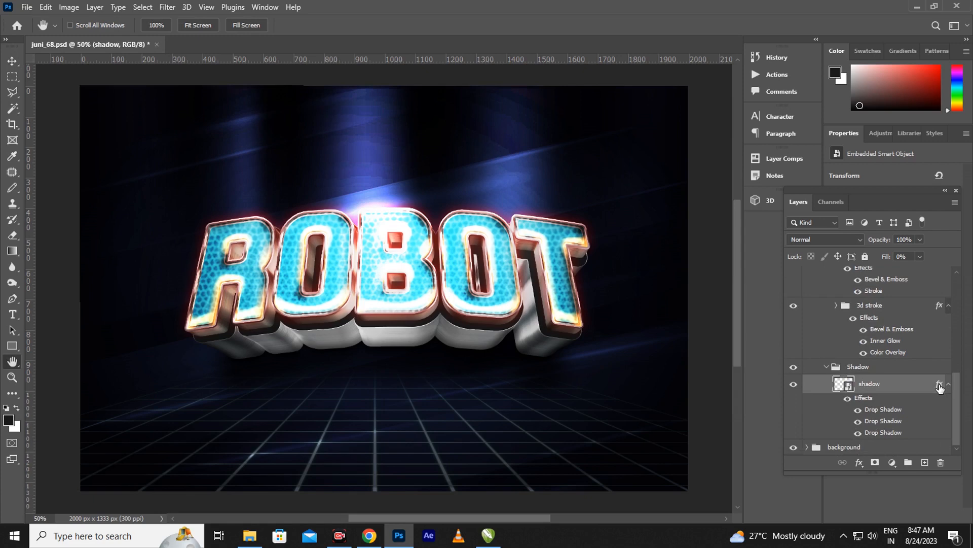
pyautogui.doubleClick(939, 387)
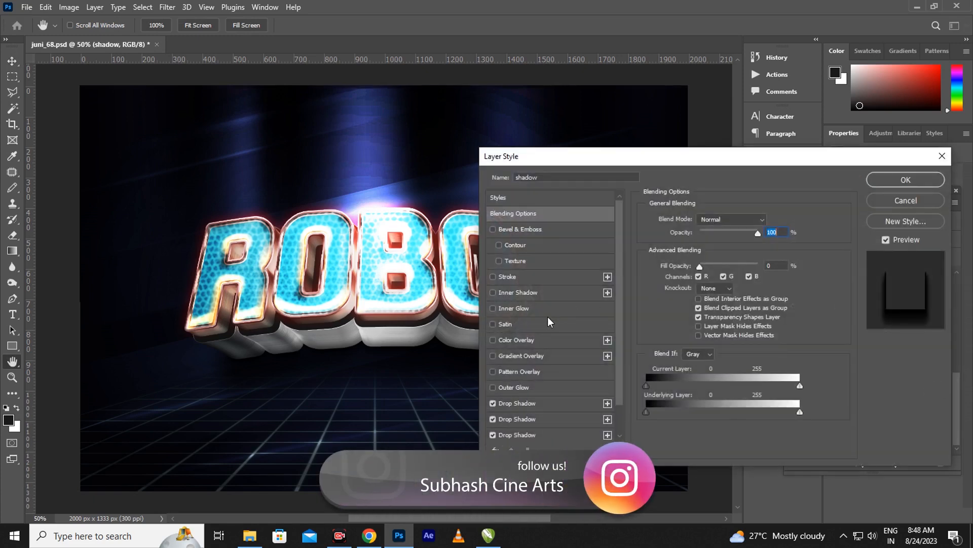
pyautogui.click(544, 408)
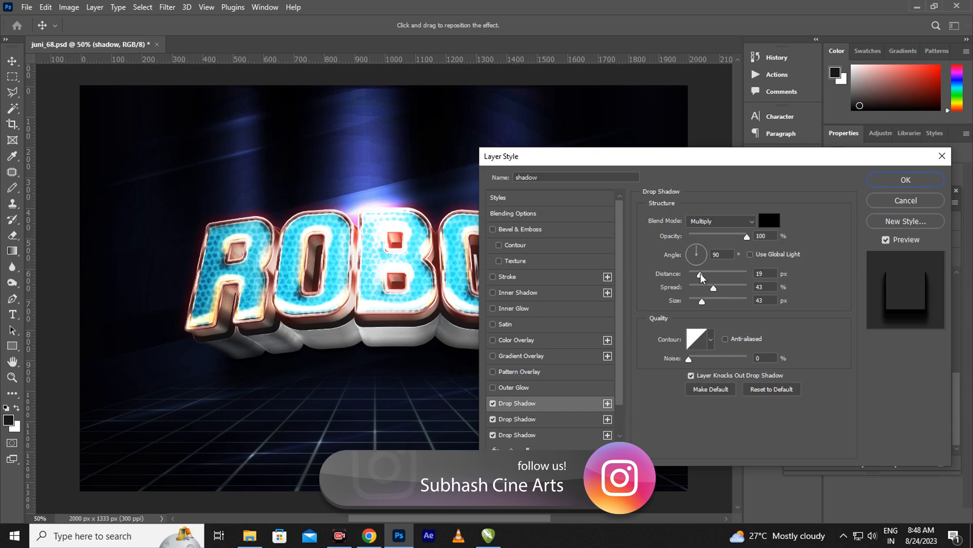
pyautogui.moveTo(701, 277); pyautogui.dragTo(709, 306)
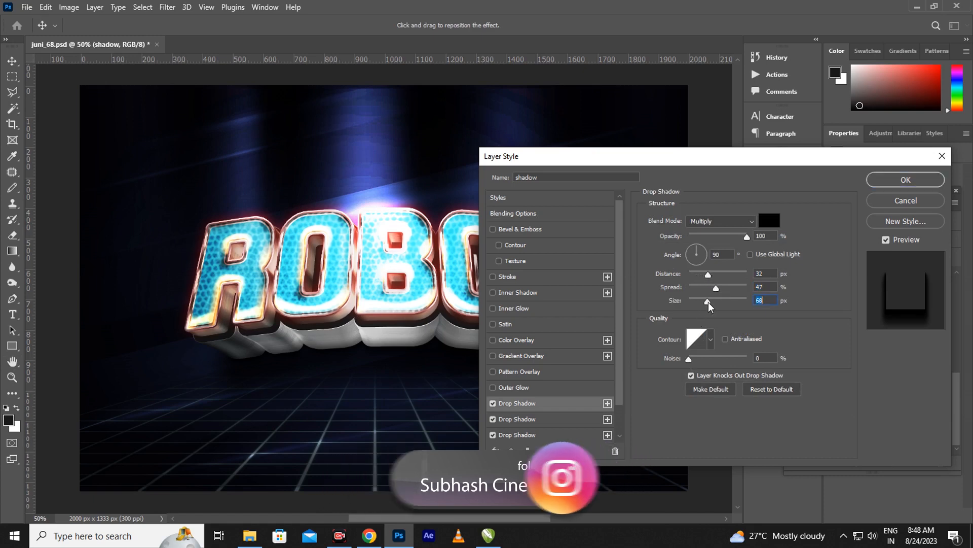
pyautogui.click(907, 180)
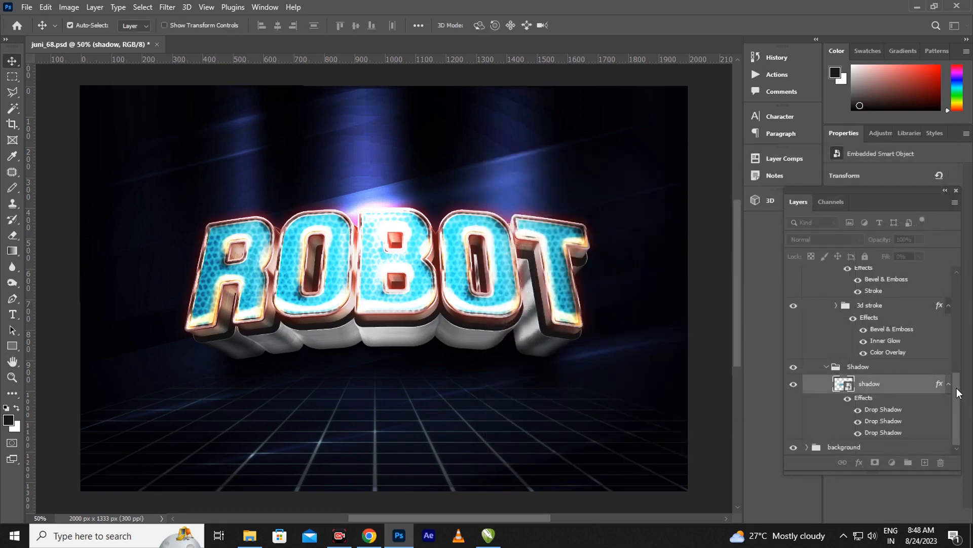
# Expand the background group and open Layer 4's layer style settings
pyautogui.click(808, 447)
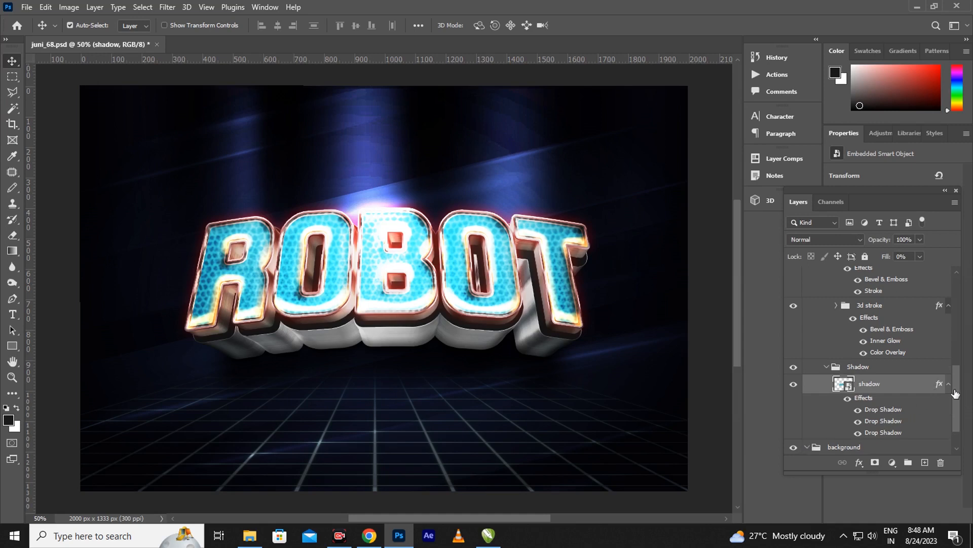
pyautogui.moveTo(957, 376); pyautogui.dragTo(959, 429)
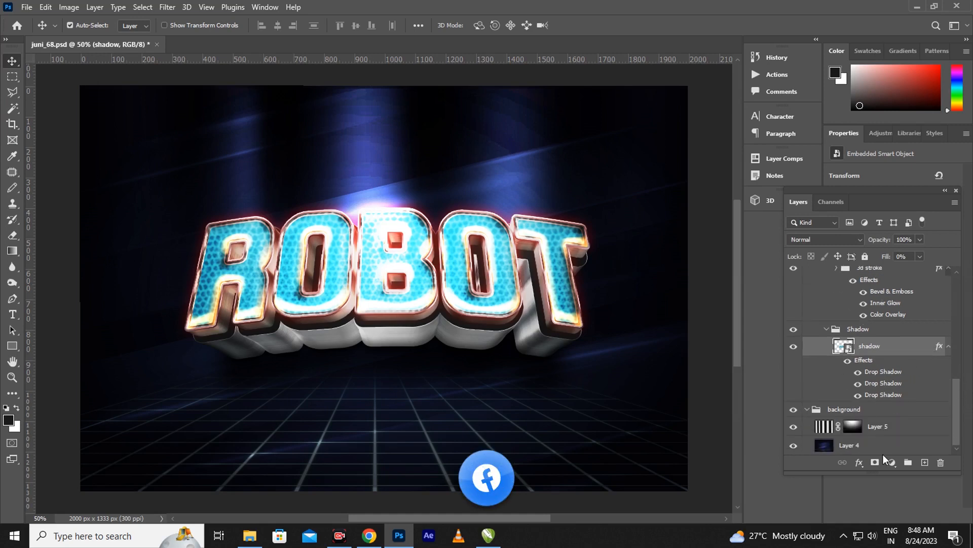
pyautogui.click(825, 445)
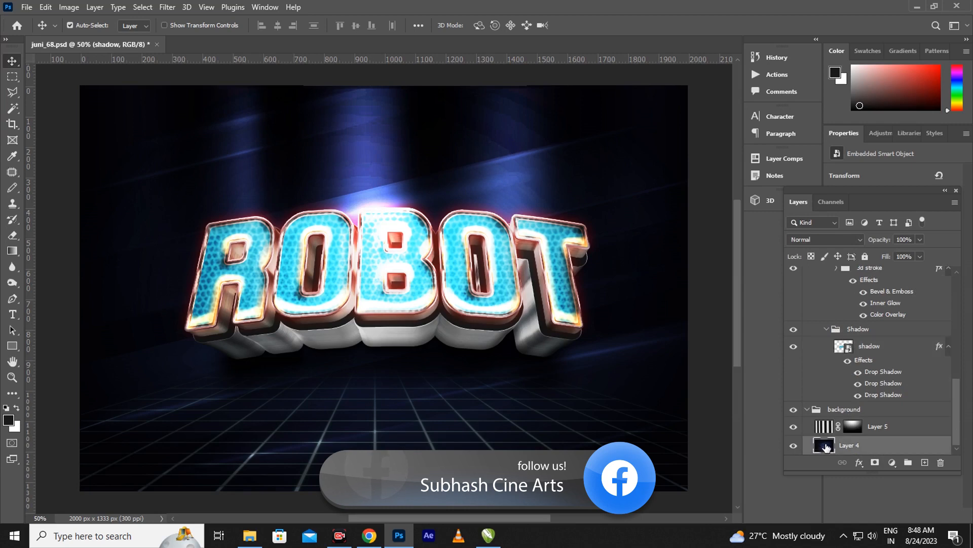
pyautogui.press('h')
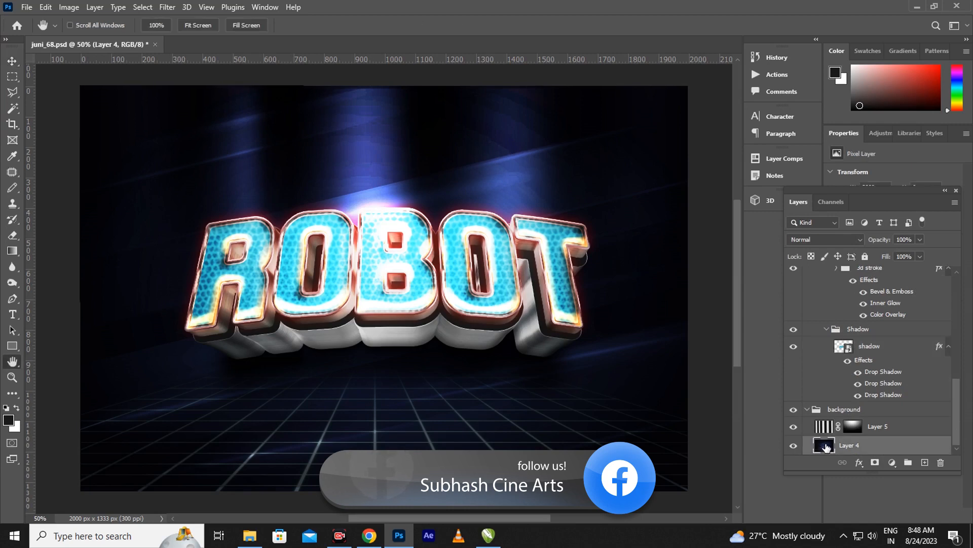
pyautogui.doubleClick(825, 446)
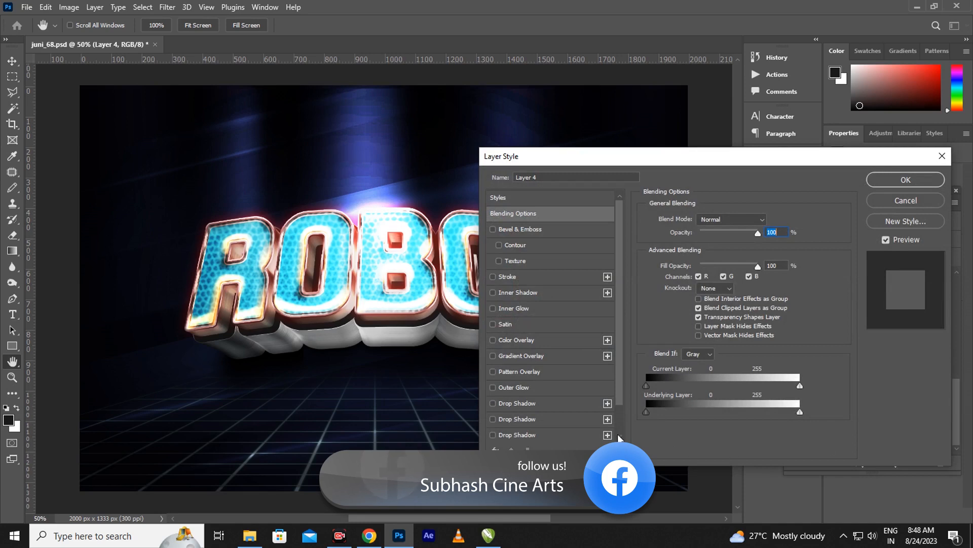
# Try a dark navy #0a1748 Color Overlay on Layer 4, then switch it back off
pyautogui.click(537, 341)
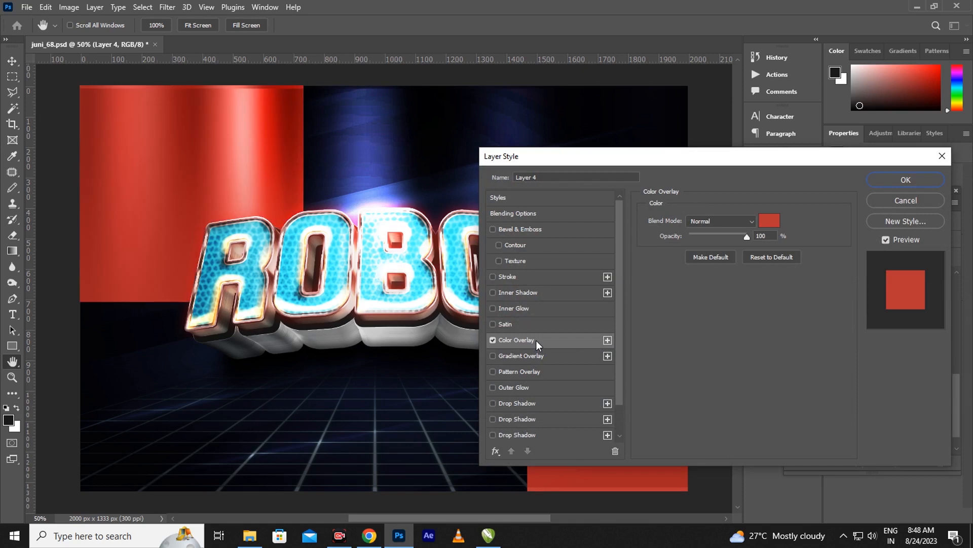
pyautogui.click(764, 223)
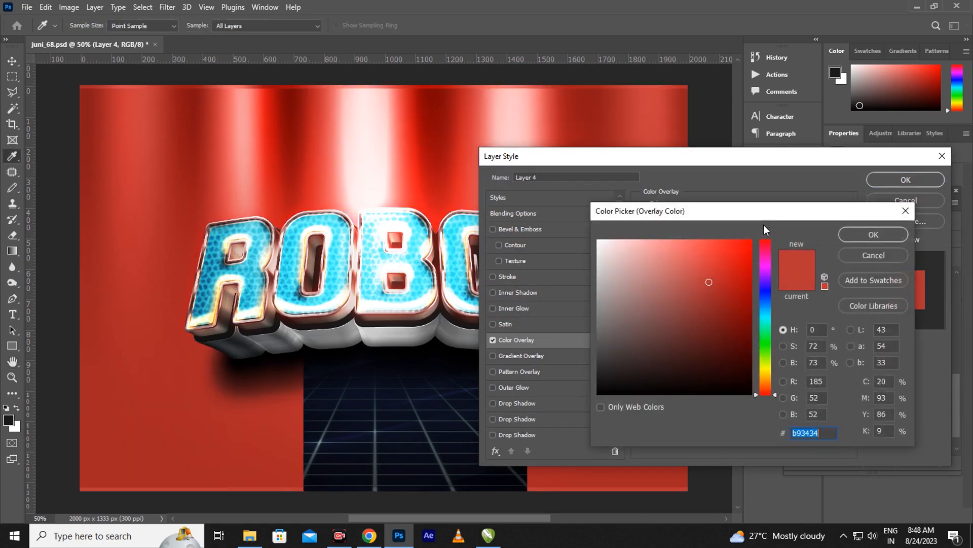
pyautogui.click(764, 297)
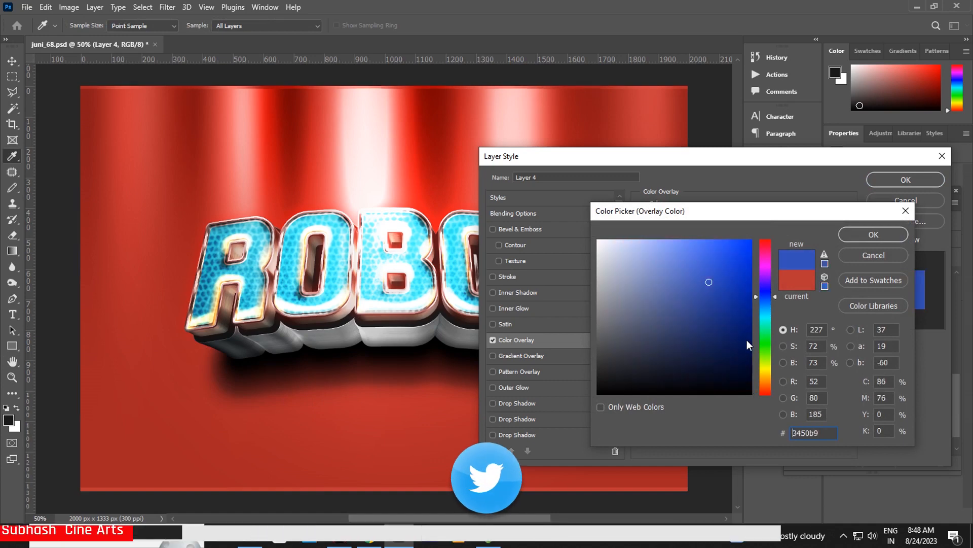
pyautogui.moveTo(720, 338); pyautogui.dragTo(735, 377)
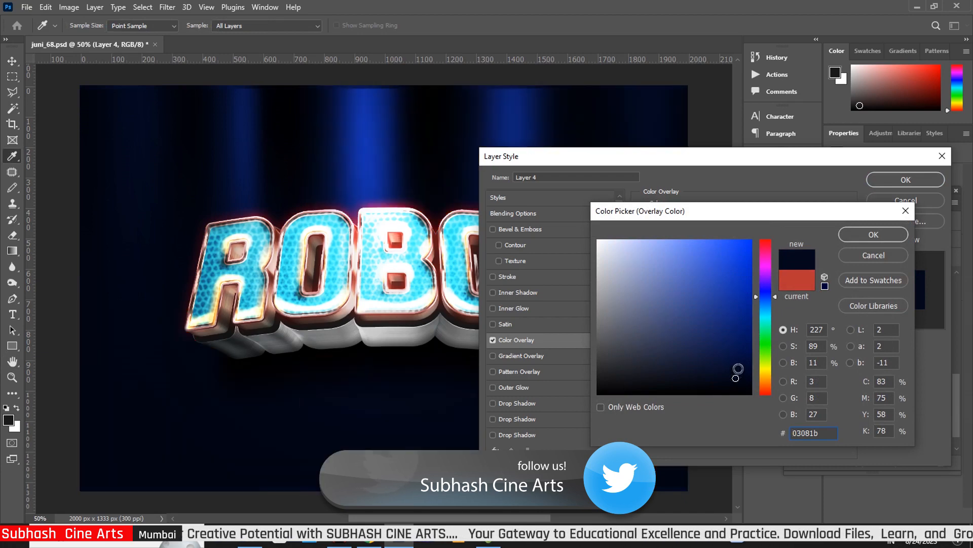
pyautogui.click(731, 350)
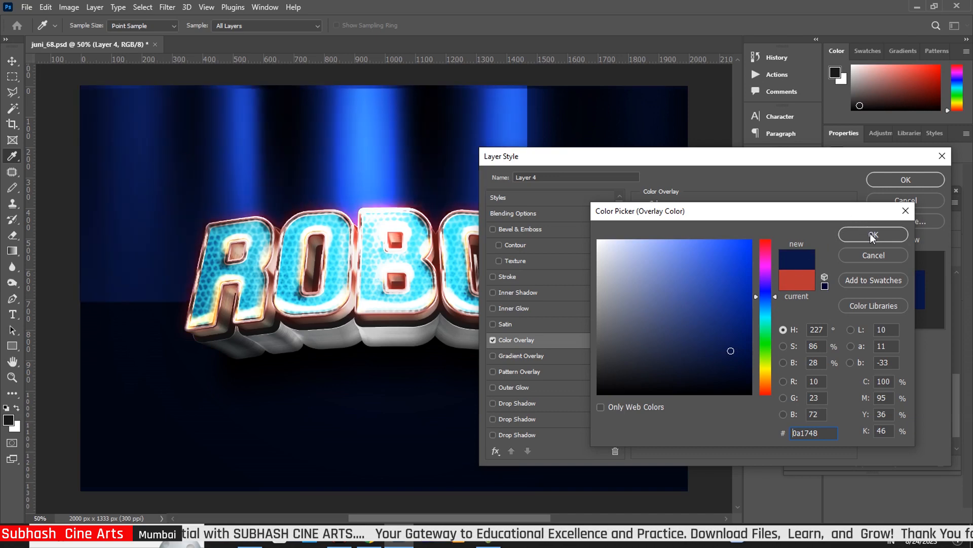
pyautogui.click(873, 234)
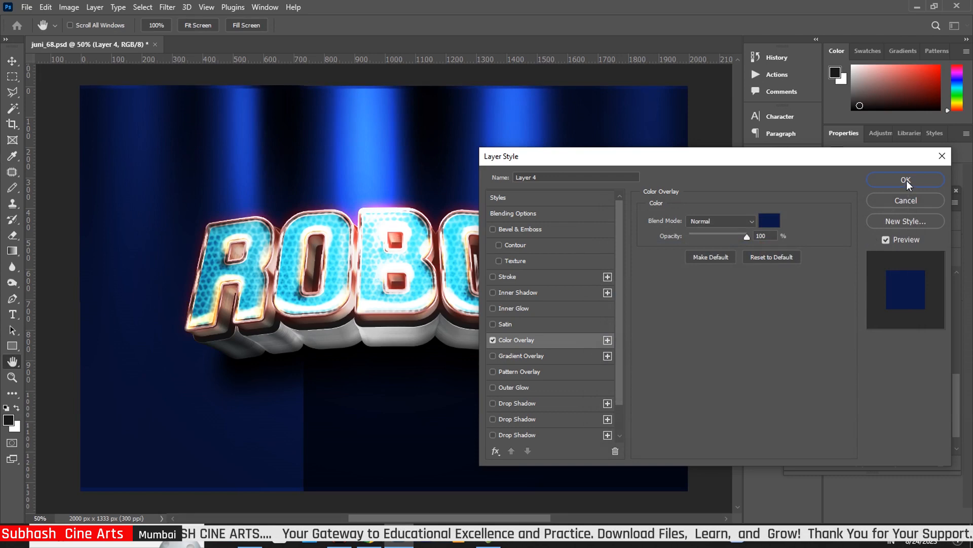
pyautogui.click(492, 339)
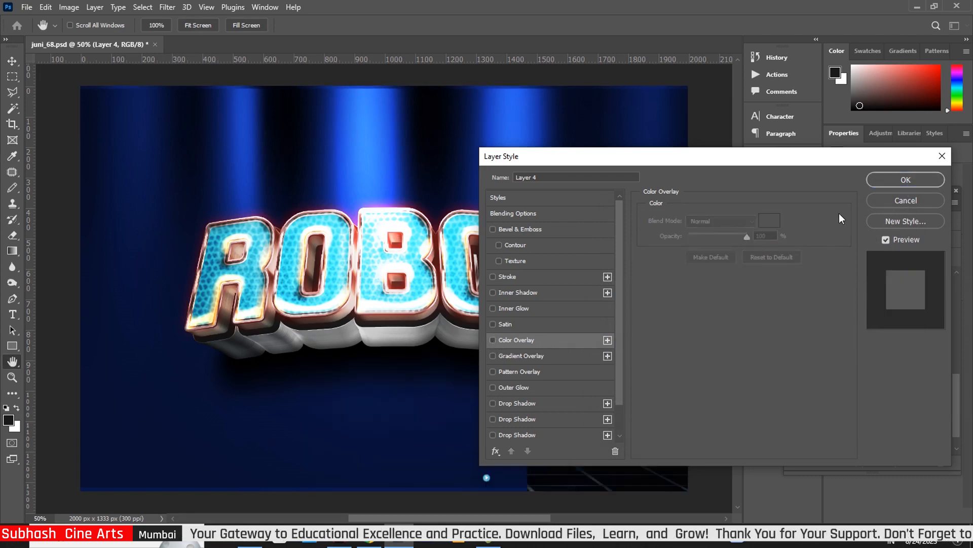
pyautogui.click(905, 180)
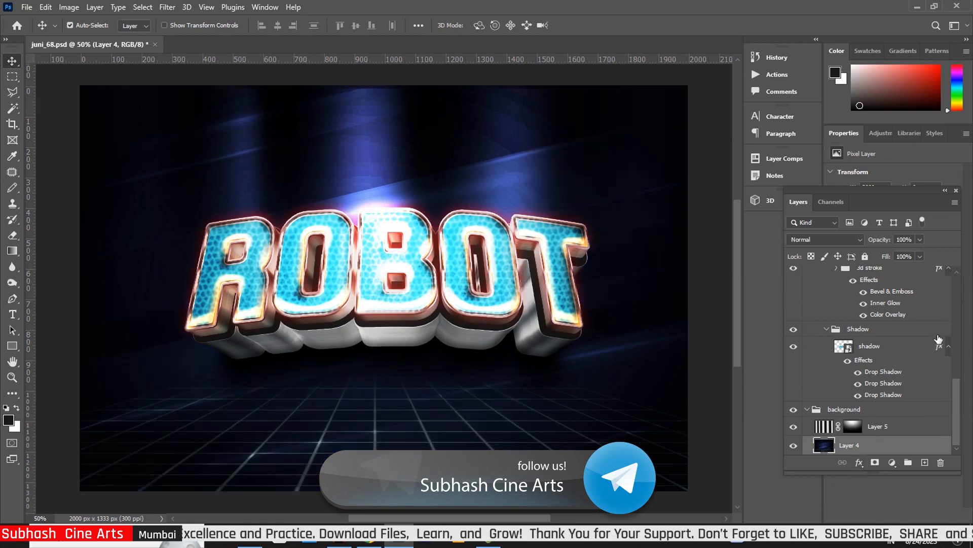
# Open the 'Place your design' smart object and the ROBOT text, then select the Hindi word सुभाष
pyautogui.moveTo(957, 399); pyautogui.dragTo(972, 276)
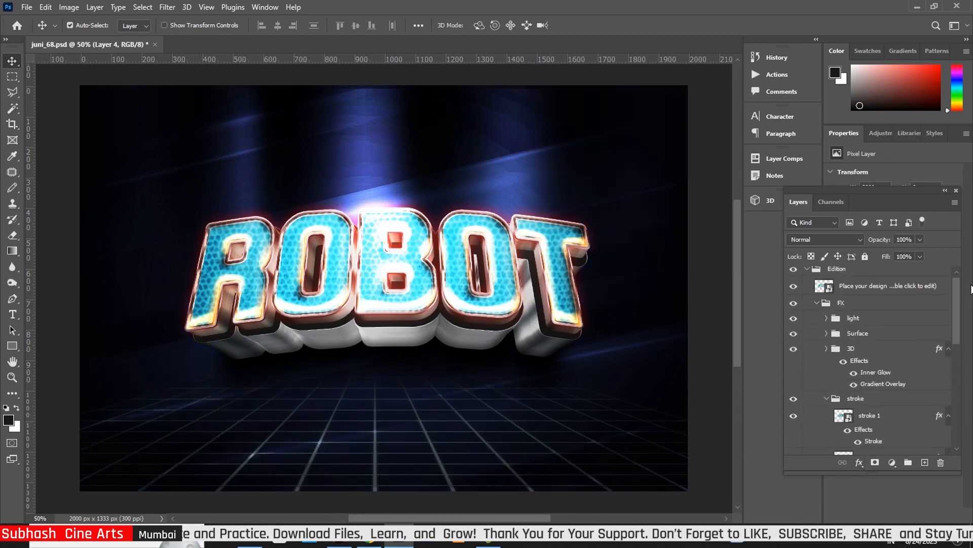
pyautogui.doubleClick(826, 291)
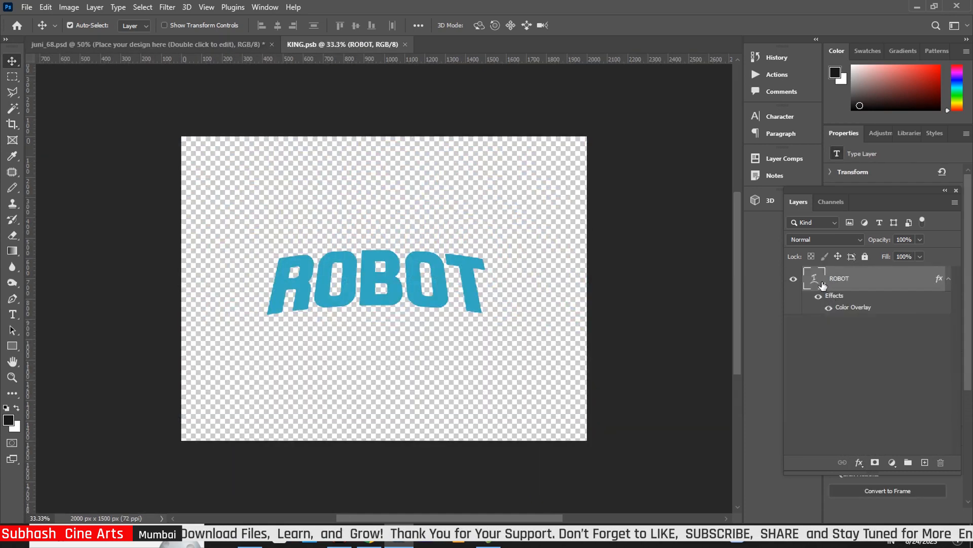
pyautogui.doubleClick(816, 282)
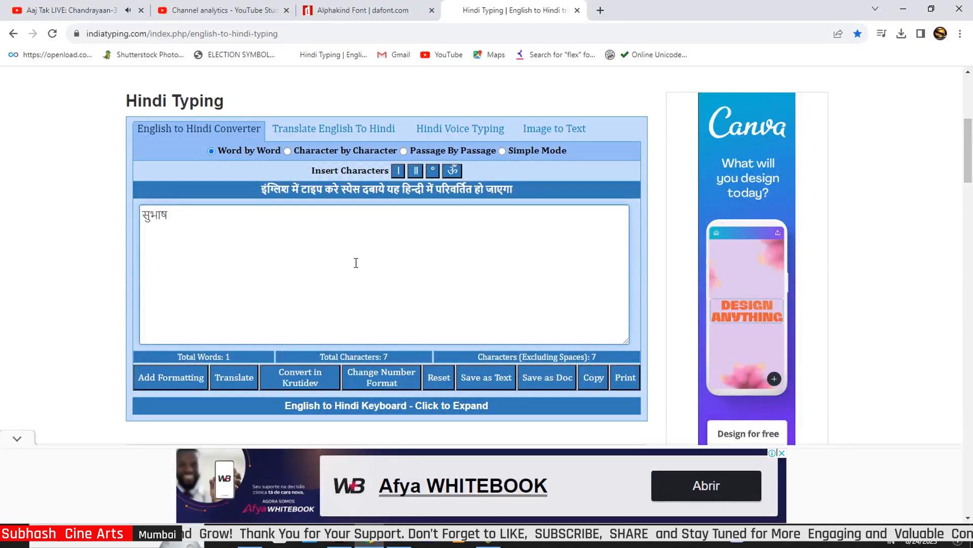
pyautogui.hotkey('ctrl', 'a')
pyautogui.hotkey('ctrl', 'c')
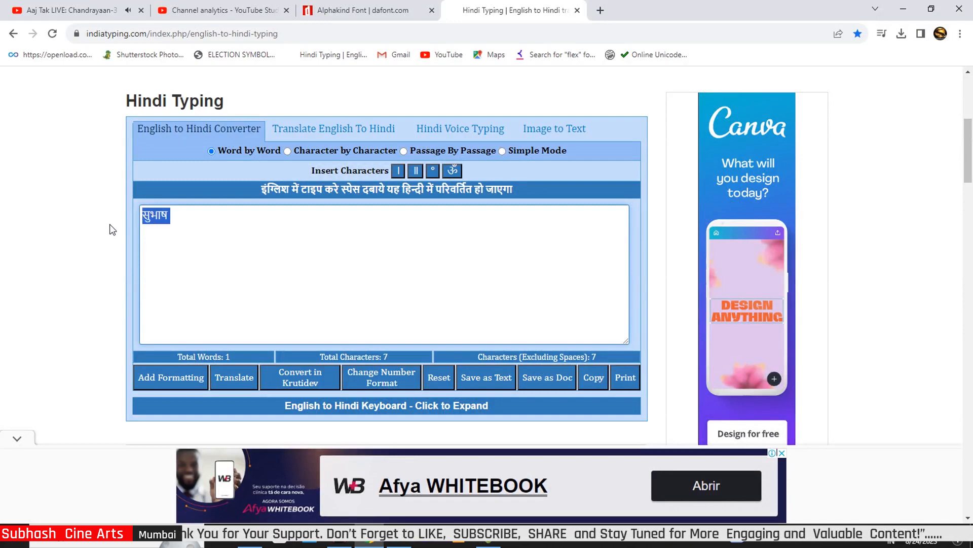
# Replace ROBOT with the pasted Hindi word सुभाष and commit the text
pyautogui.click(401, 541)
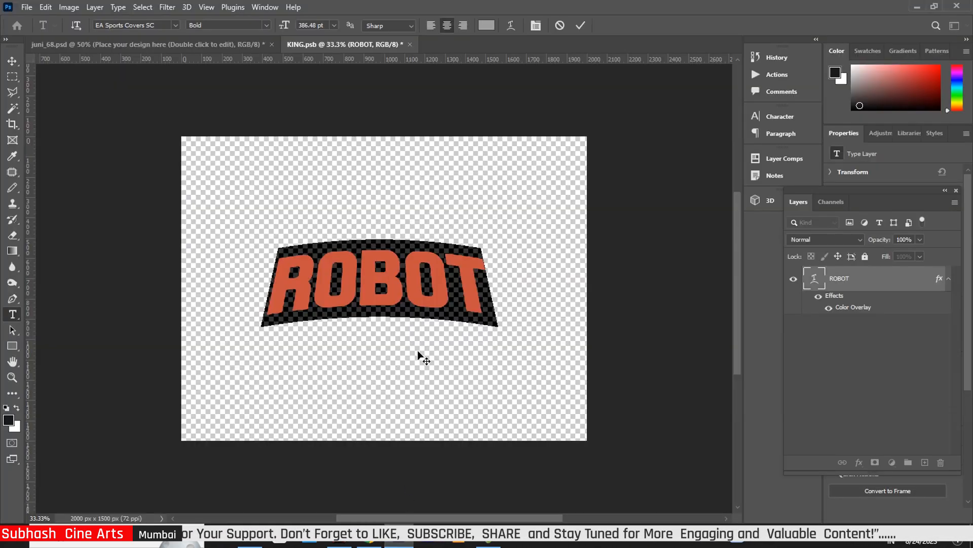
pyautogui.hotkey('ctrl', 'v')
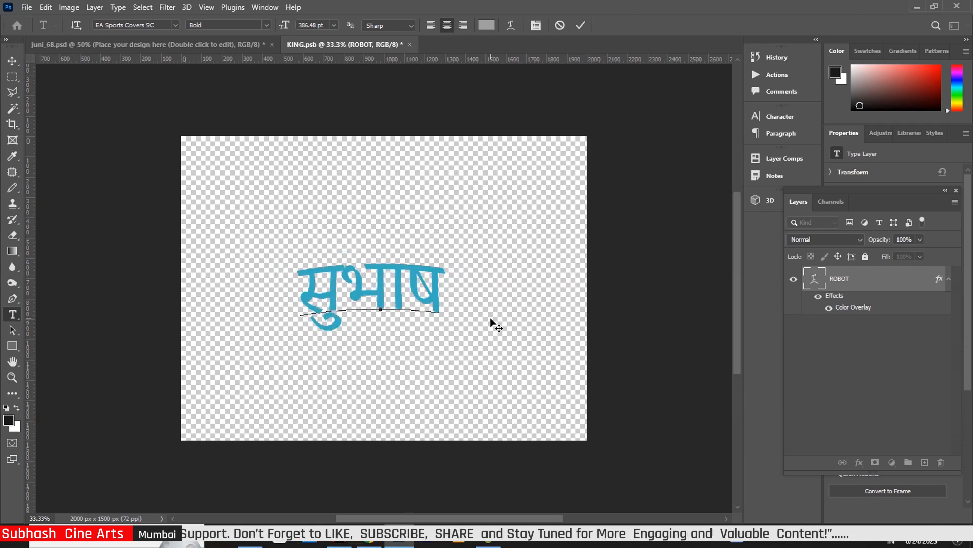
pyautogui.click(12, 59)
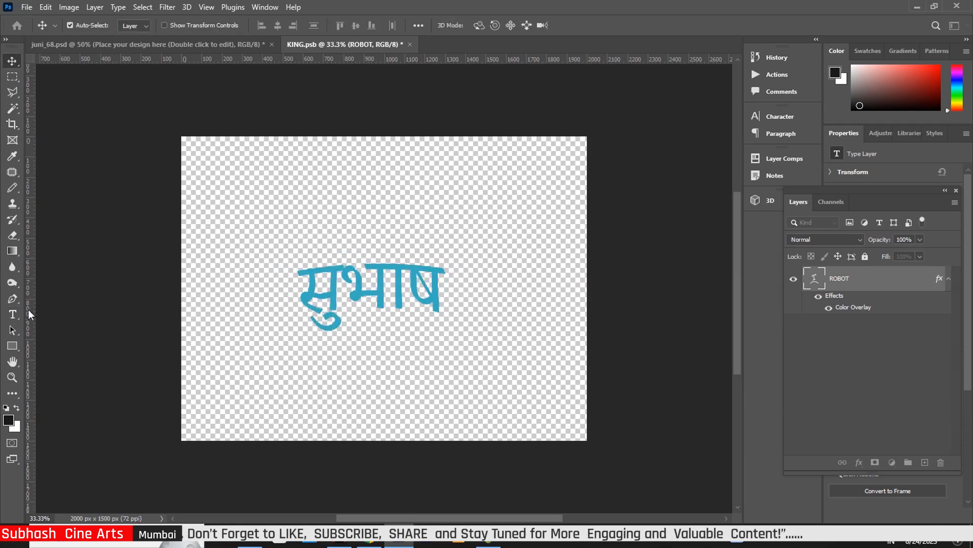
# Set the सुभाष text's font to Khand SemiBold and close KING.psb
pyautogui.click(12, 314)
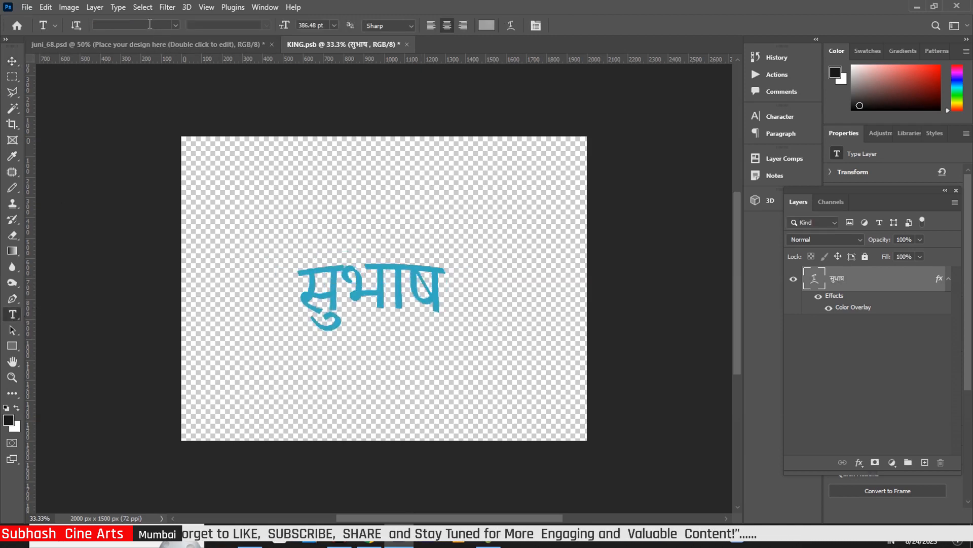
pyautogui.write('k')
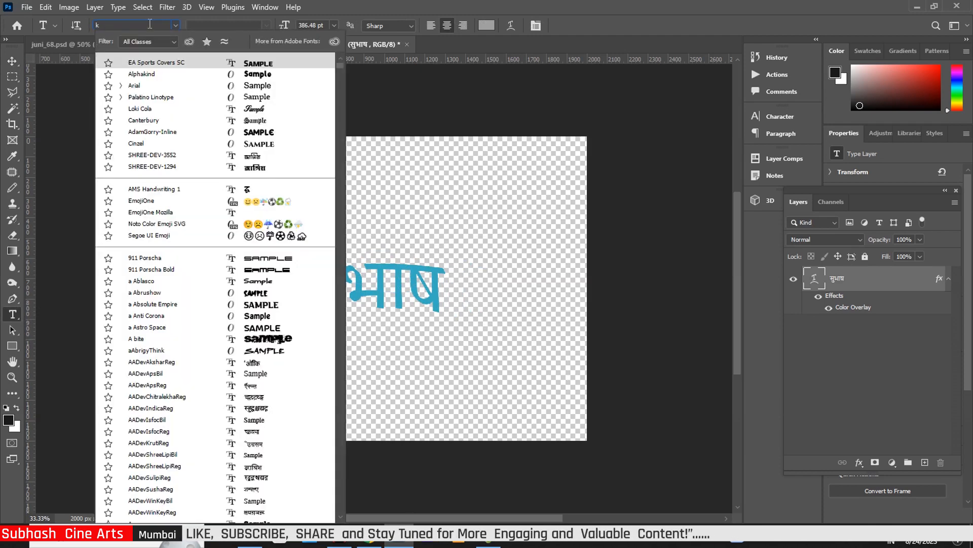
pyautogui.write('hand')
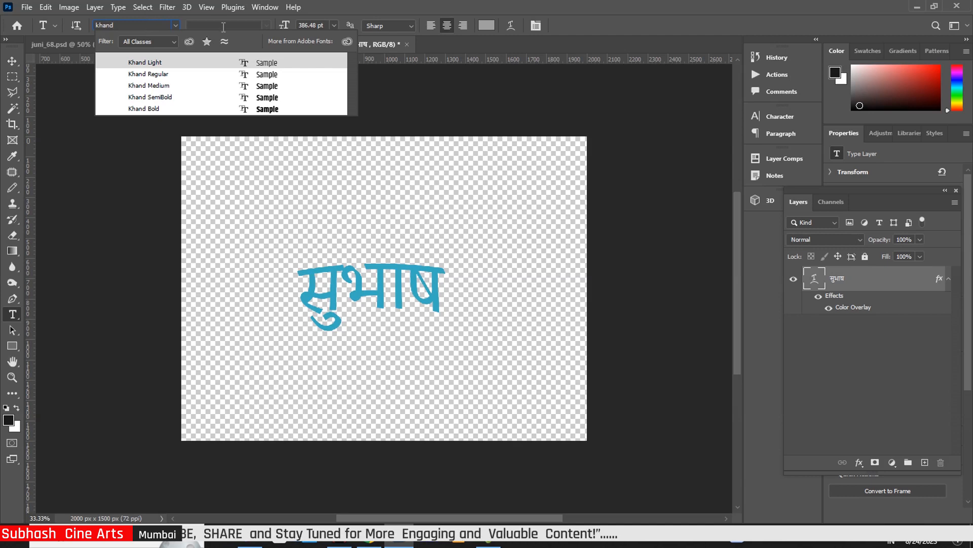
pyautogui.click(265, 97)
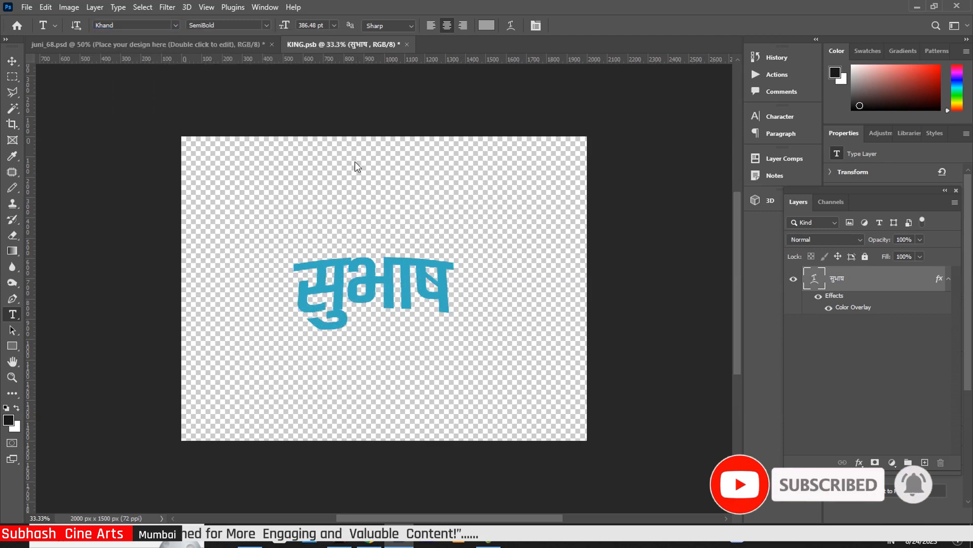
pyautogui.click(11, 62)
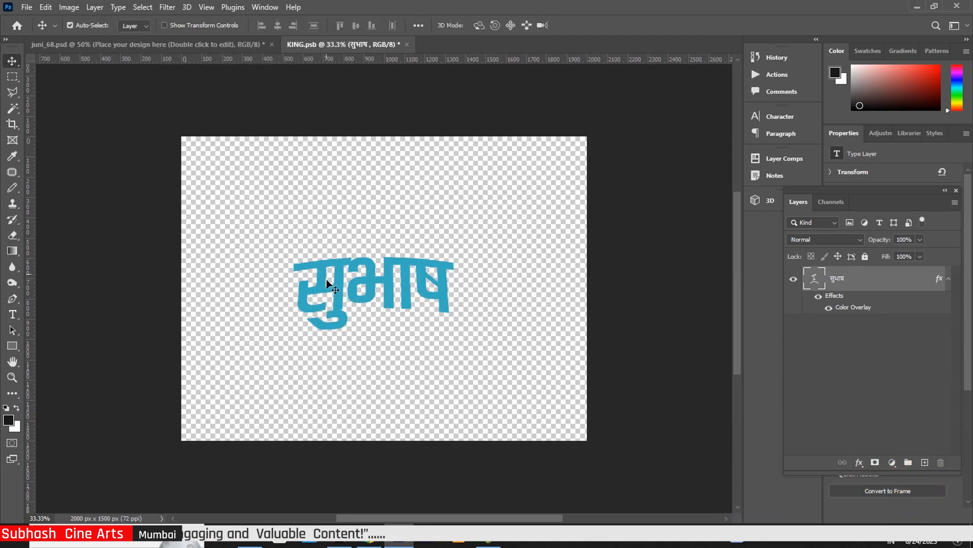
pyautogui.click(407, 44)
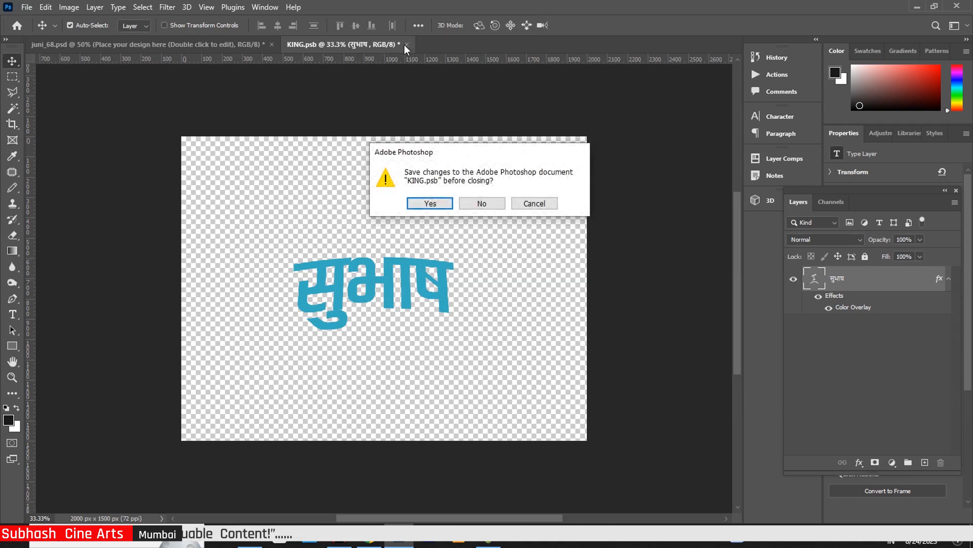
# Confirm saving the सुभाष changes to KING.psb
pyautogui.click(420, 205)
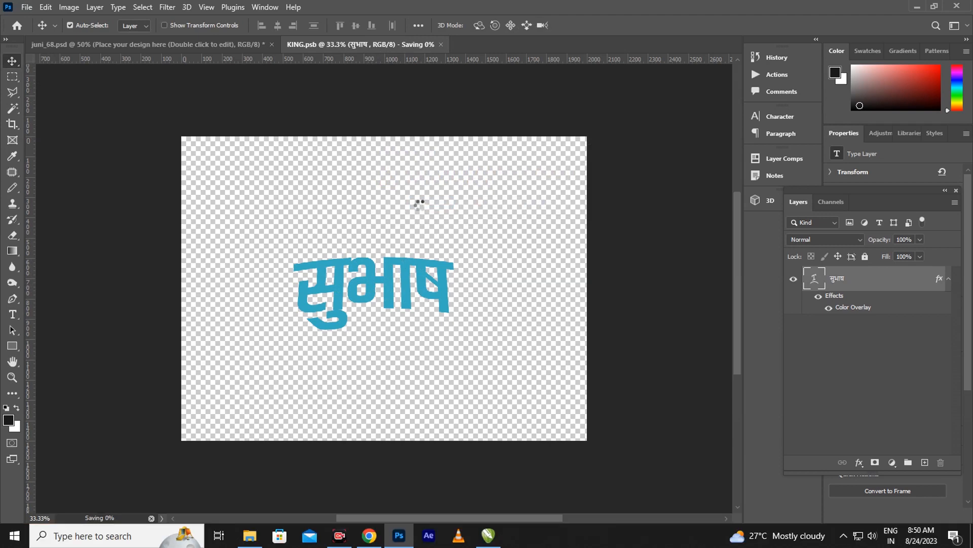